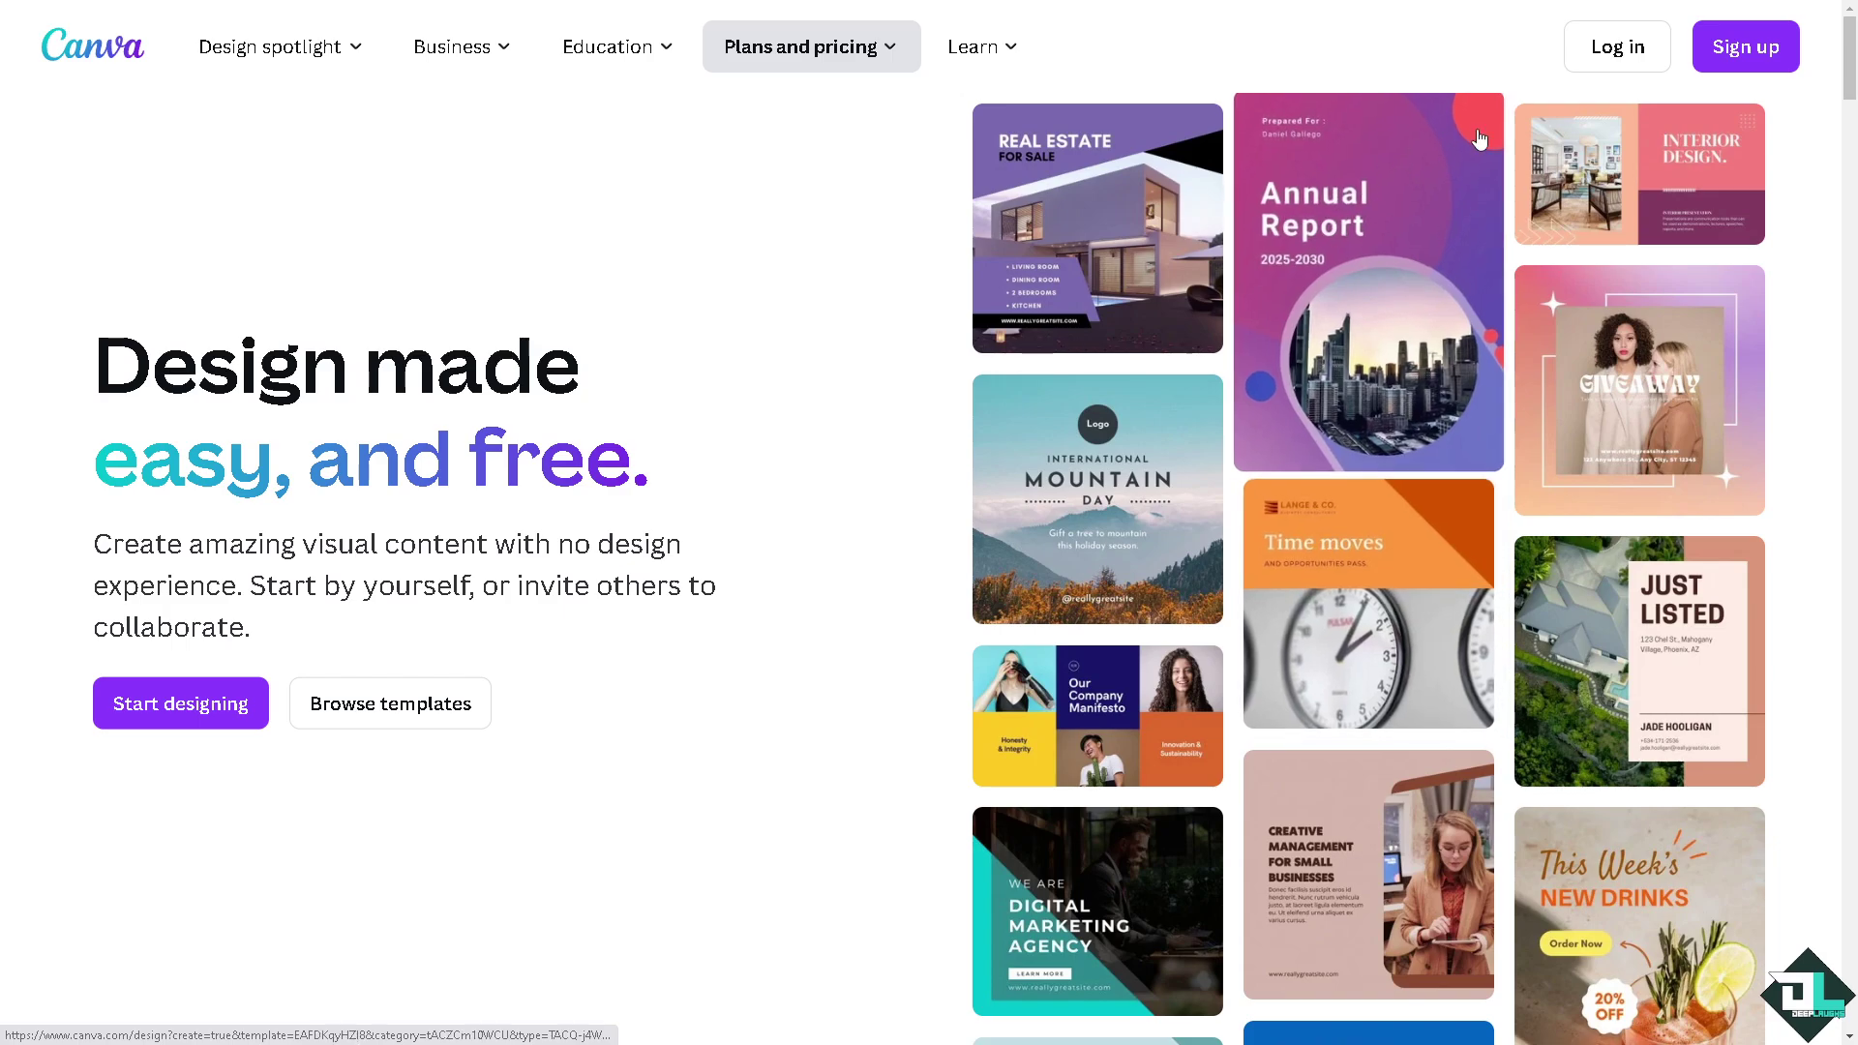
Sign in to Canva through Continue another way to reach the templates home page
click(1628, 58)
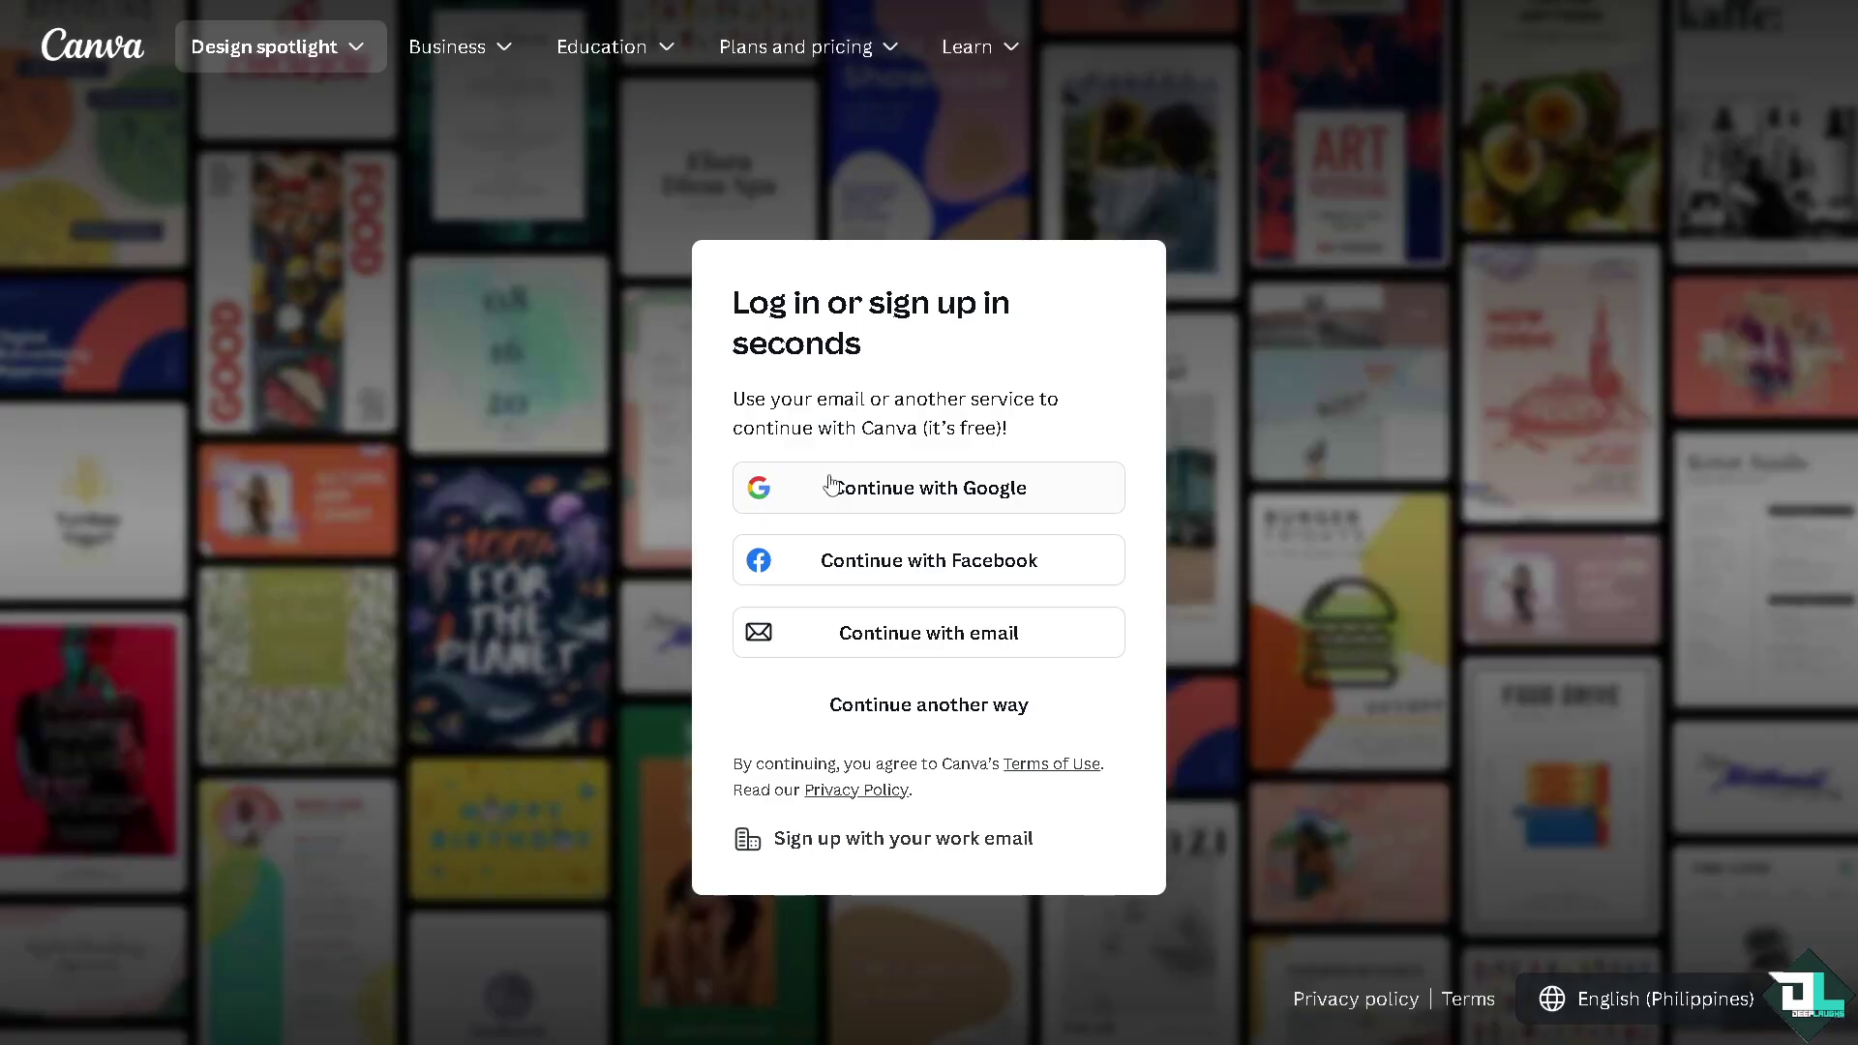
click(919, 703)
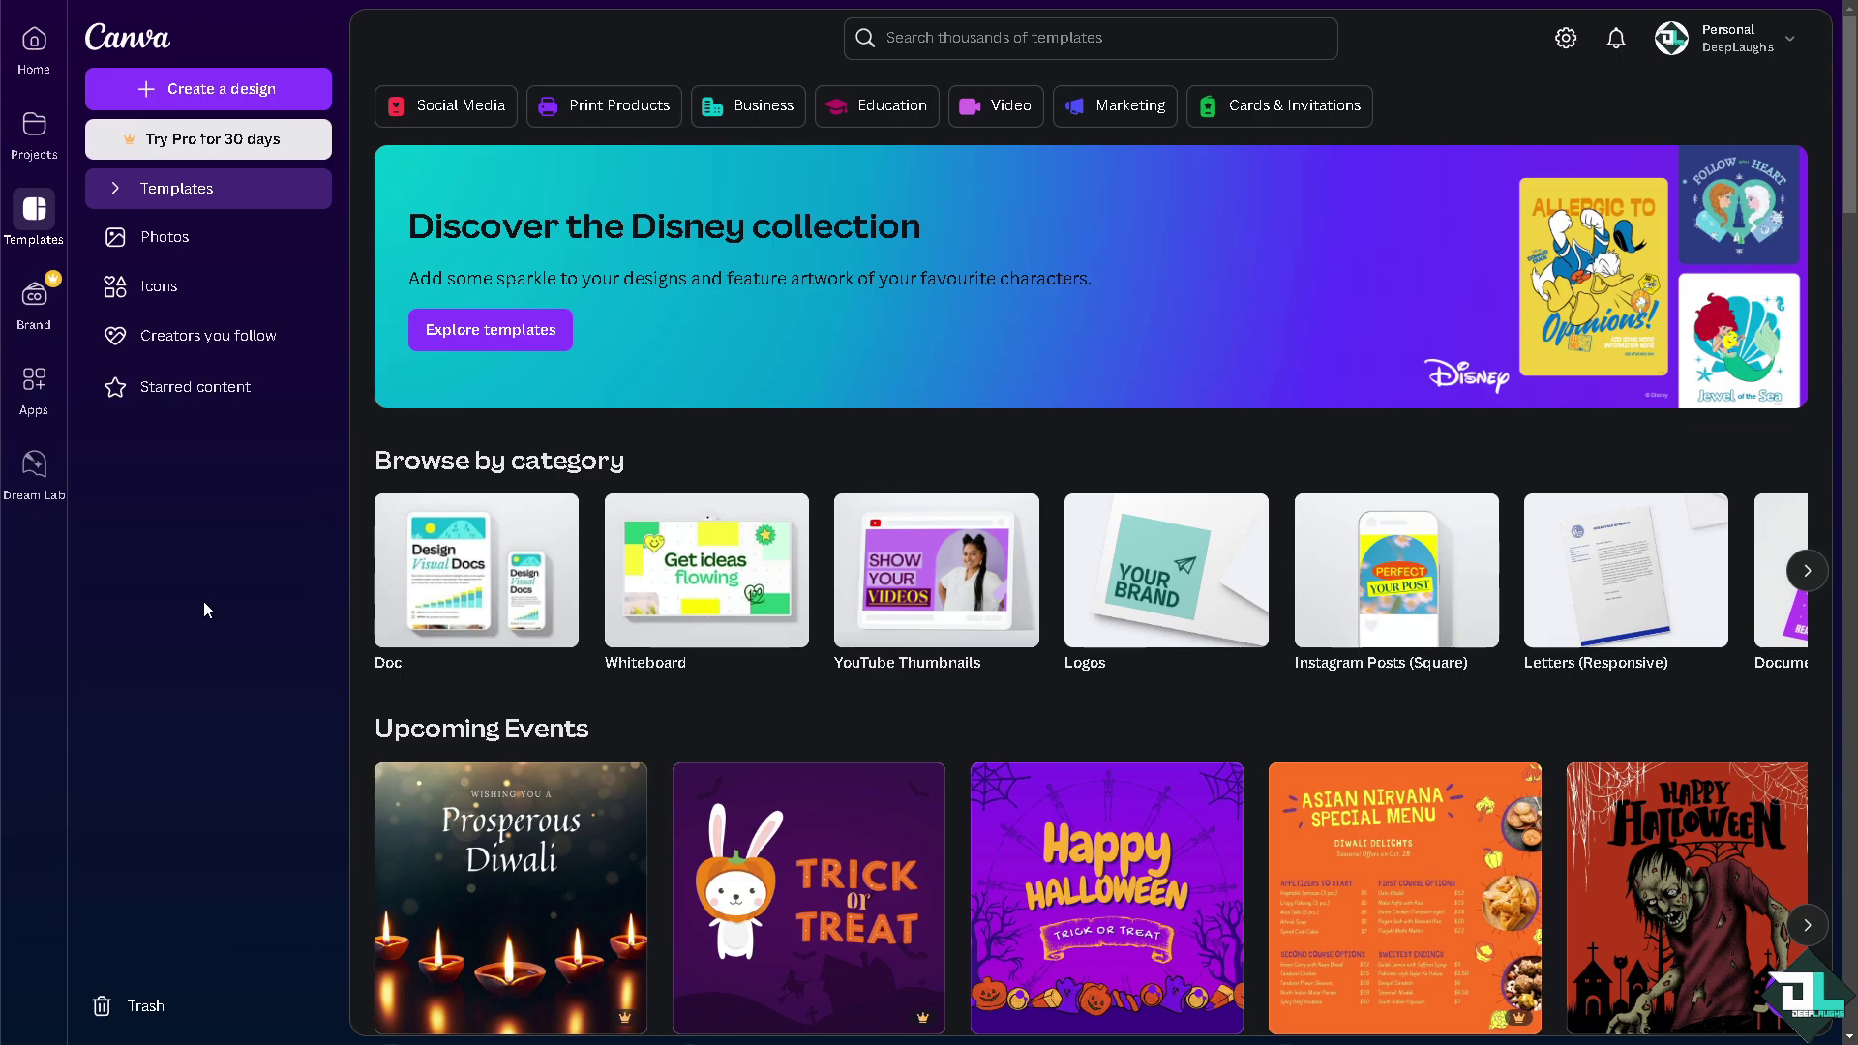
Expand the Templates categories in the sidebar to open the blank 'How to Invert Image in Canva' design
click(116, 189)
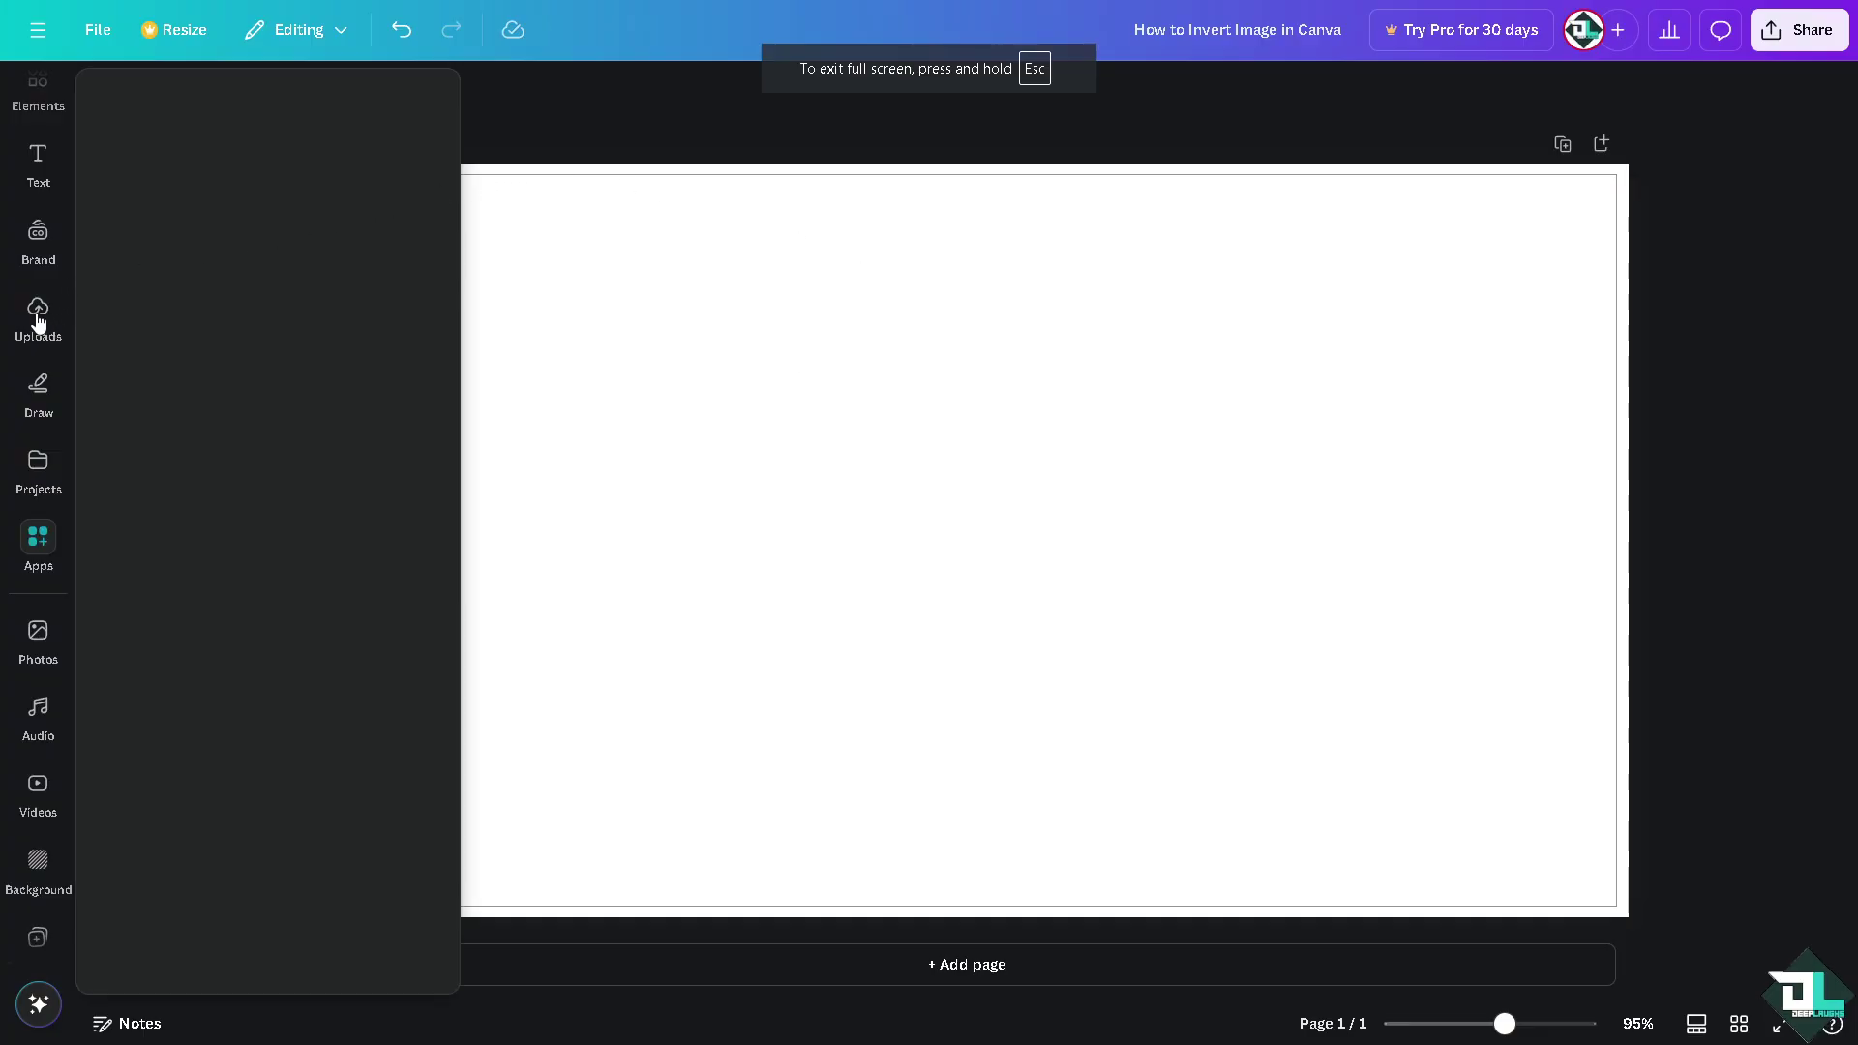
Add the 'How to Invert Image' upload from Uploads onto the blank page
click(37, 314)
click(114, 320)
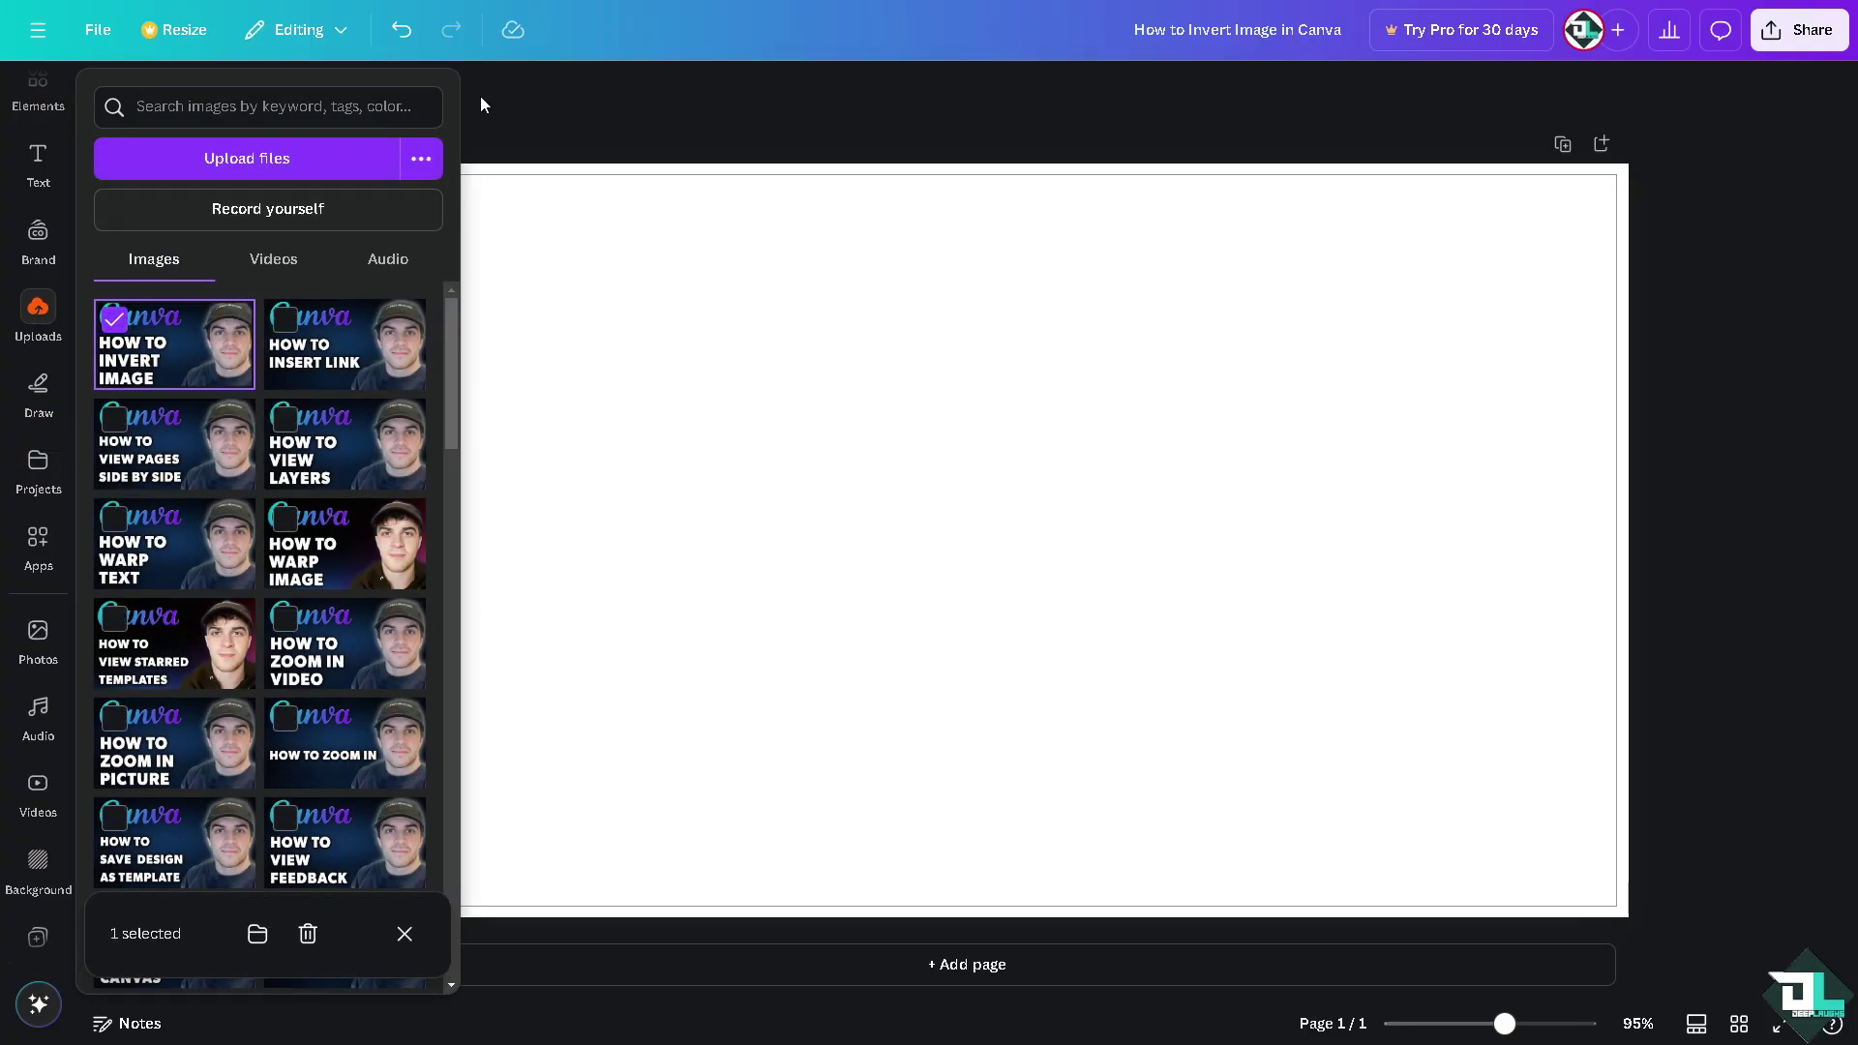
click(675, 363)
click(674, 363)
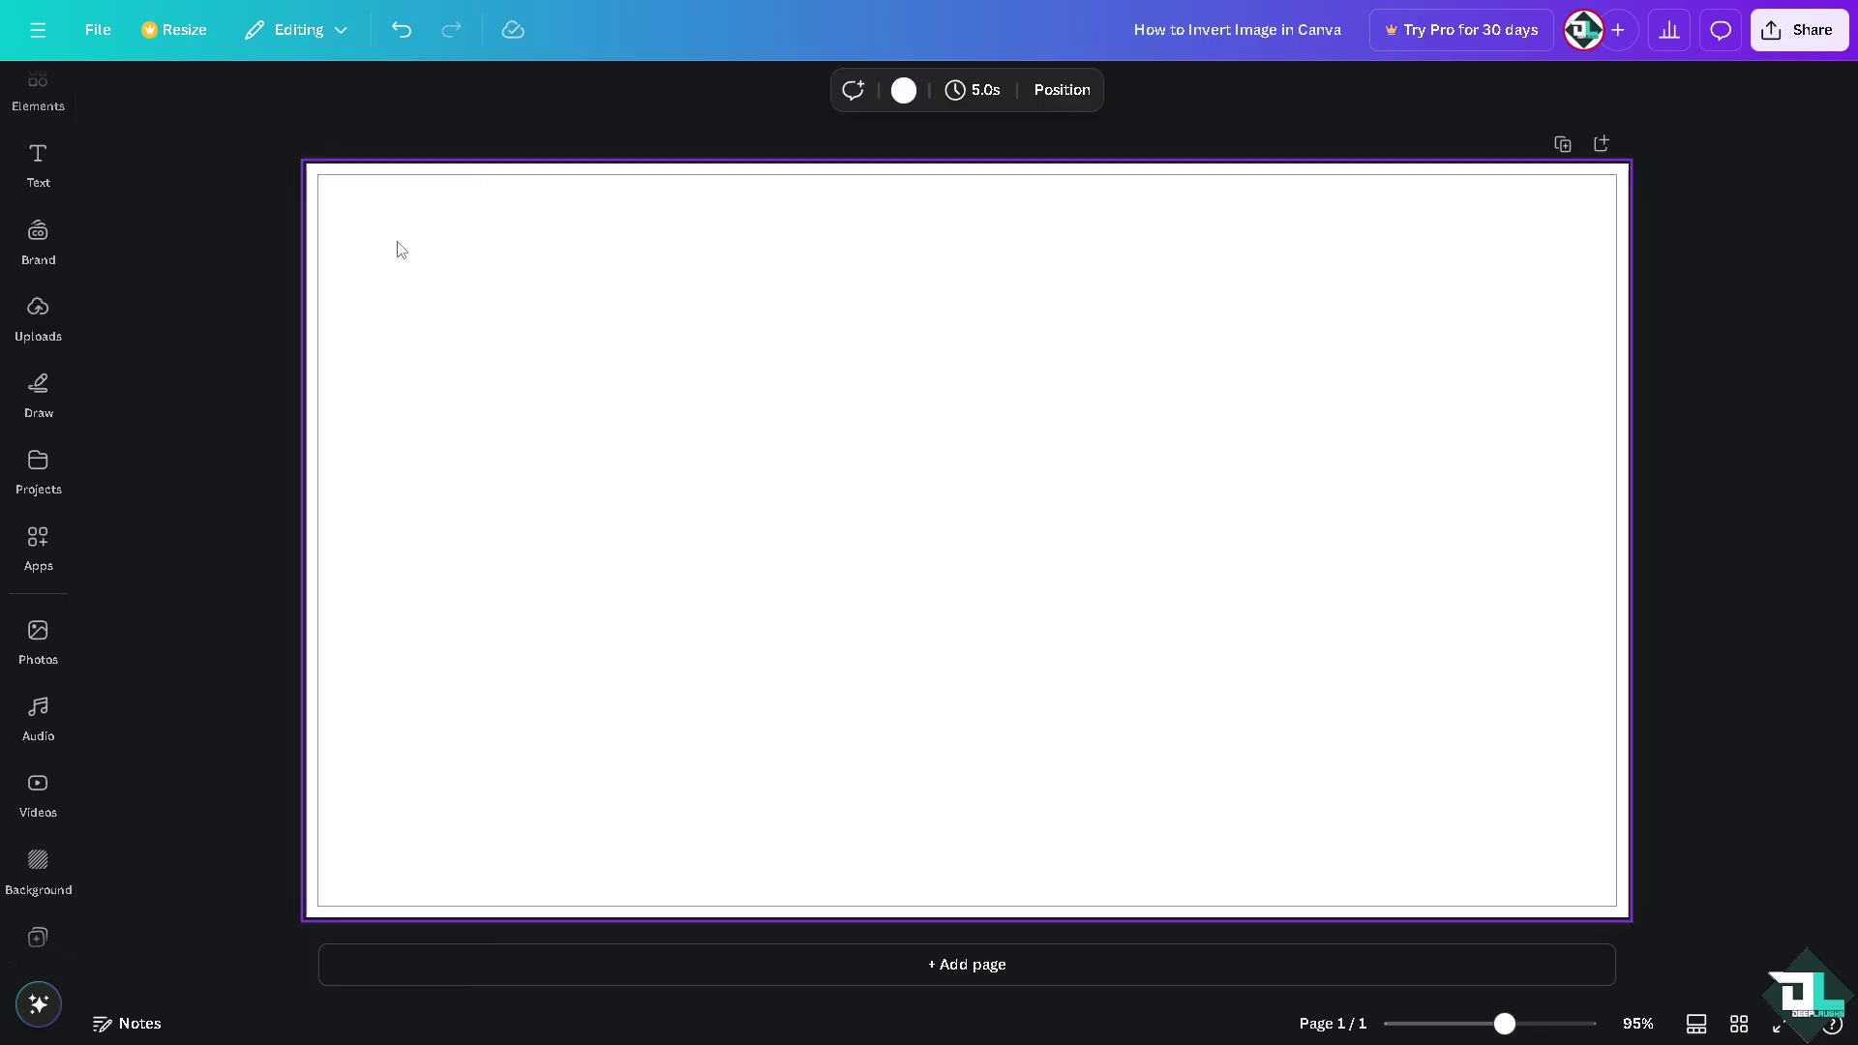
click(58, 317)
click(169, 350)
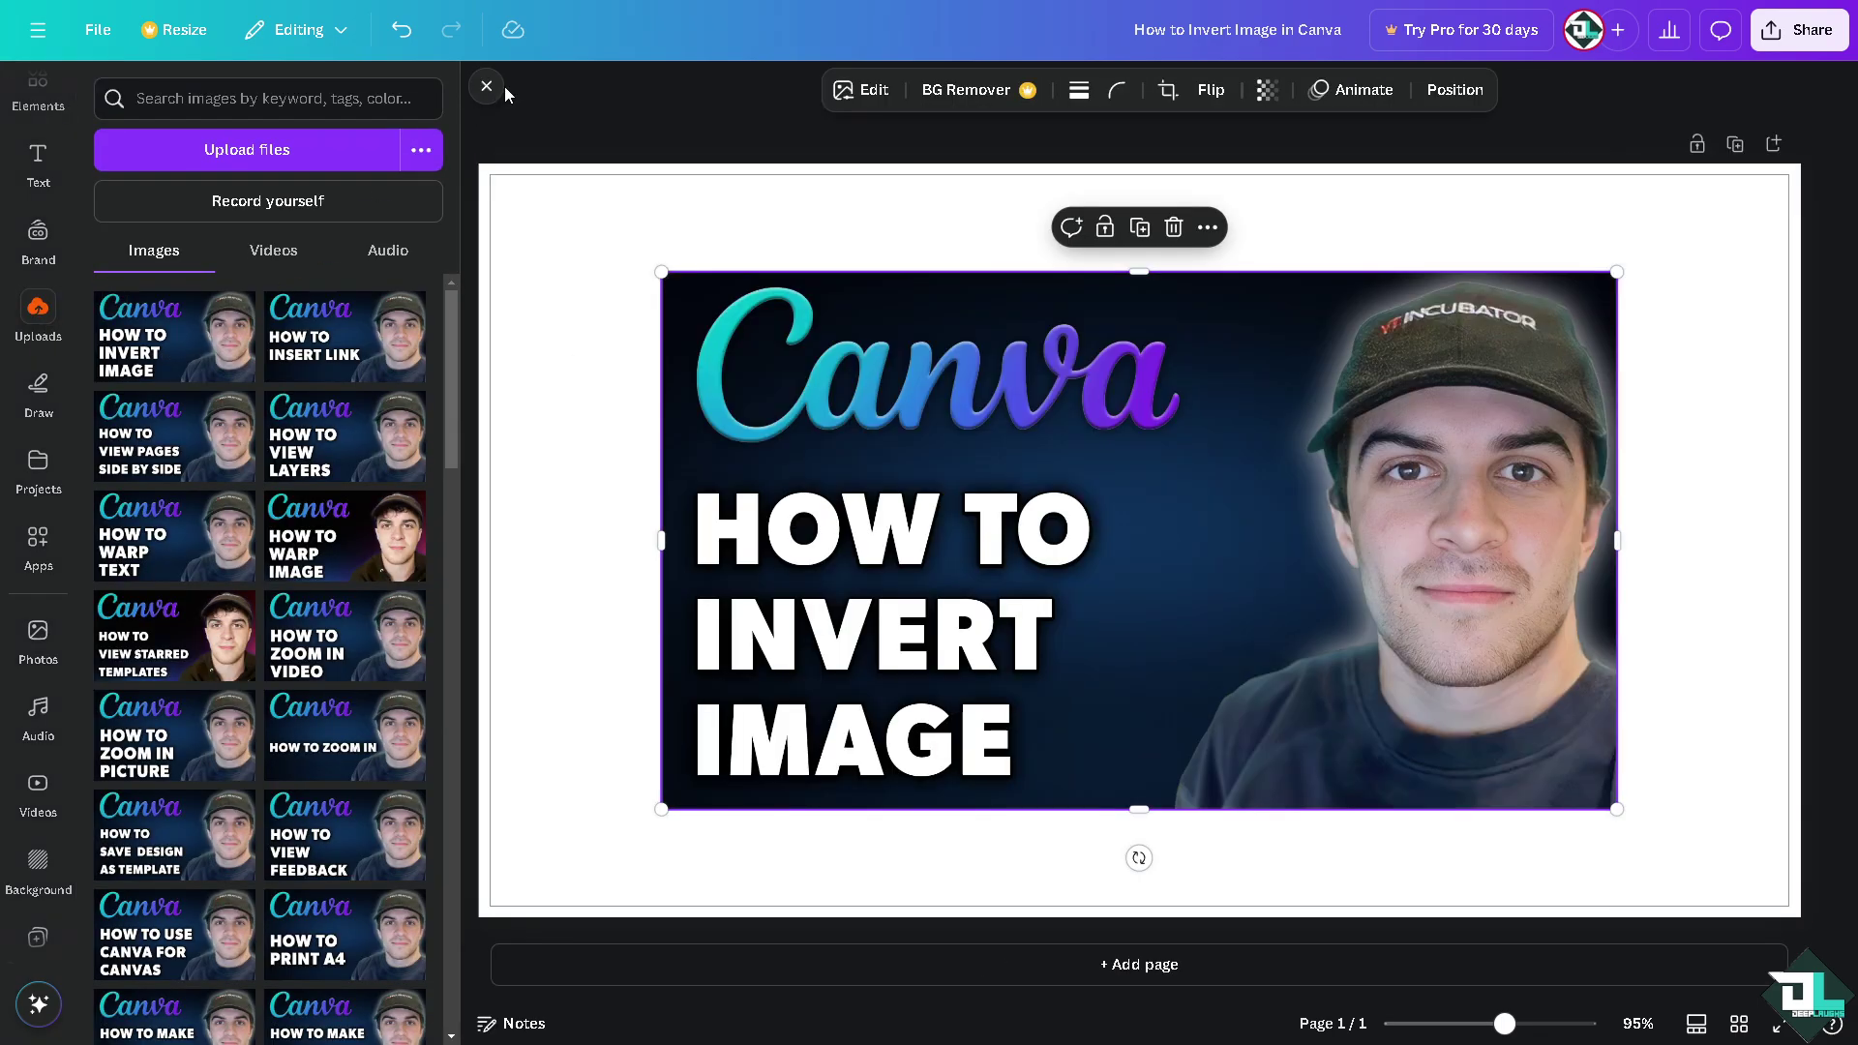
Stretch the thumbnail's corners to the page corners so it fills the whole page
click(487, 87)
drag(488, 272, 319, 175)
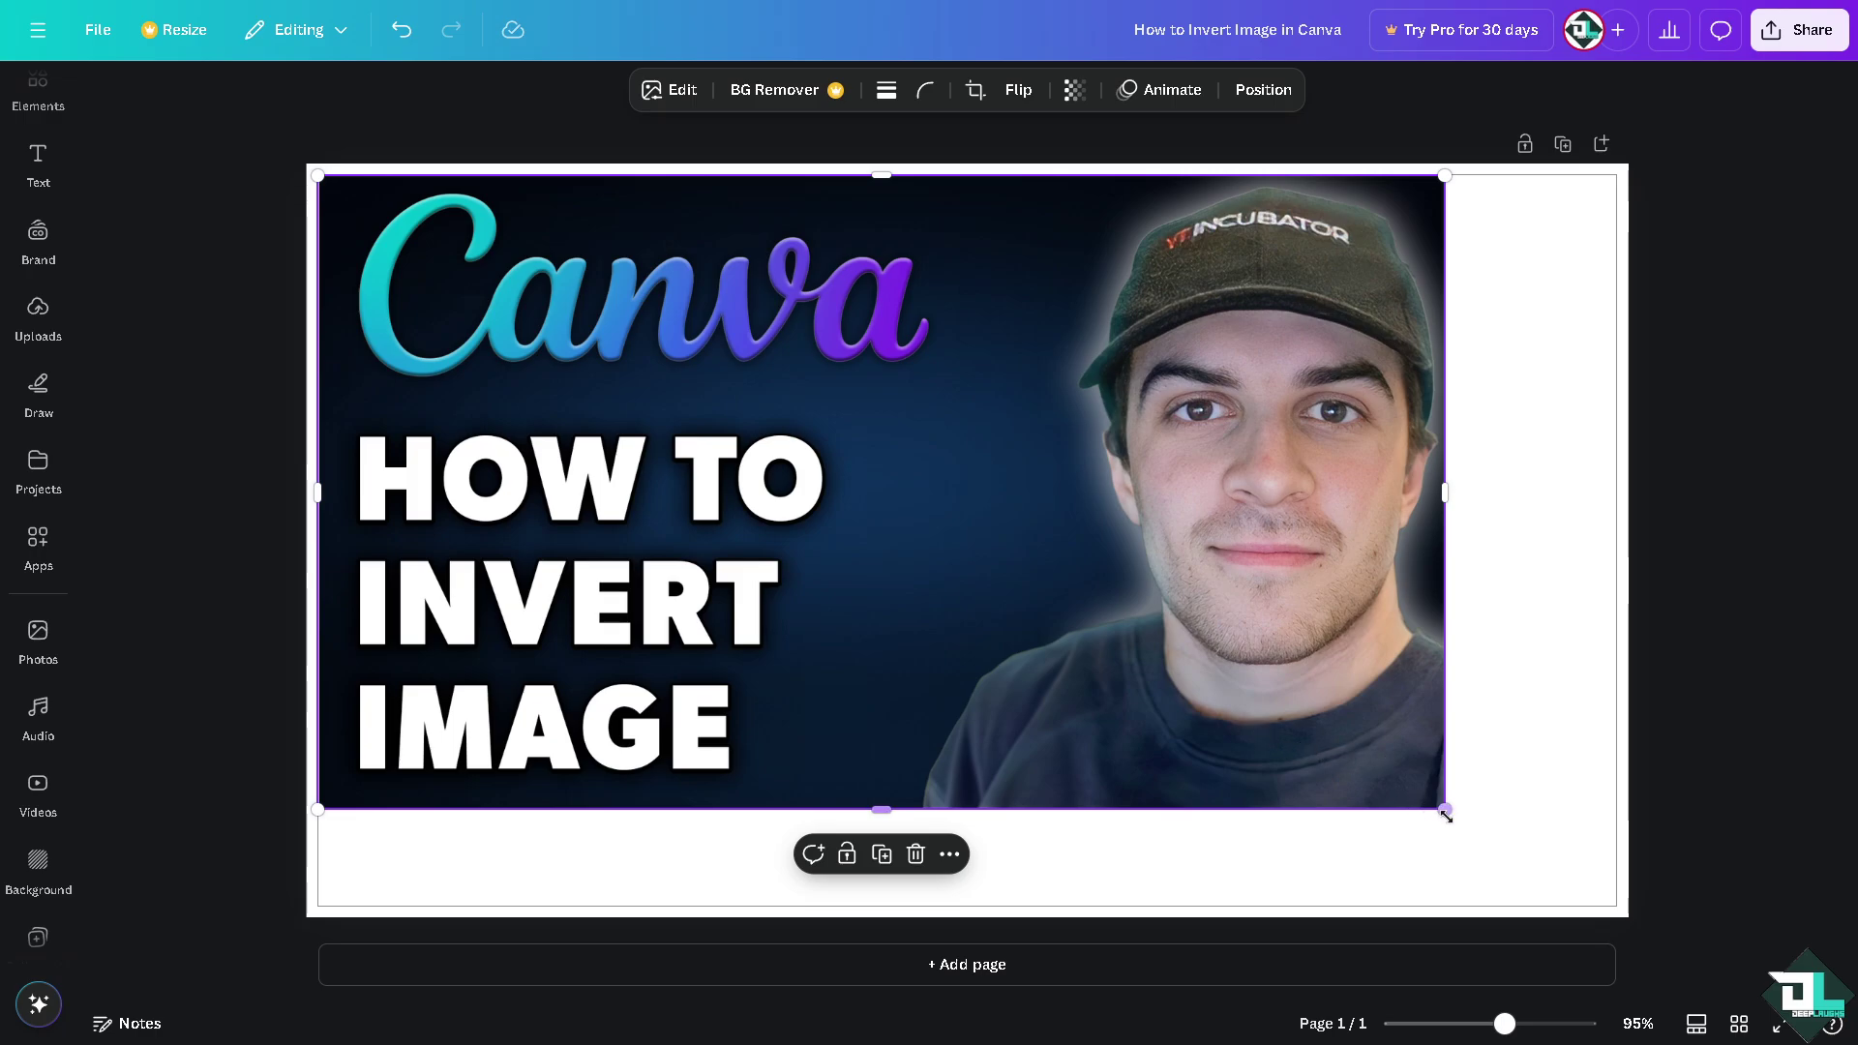
drag(1445, 809, 1616, 906)
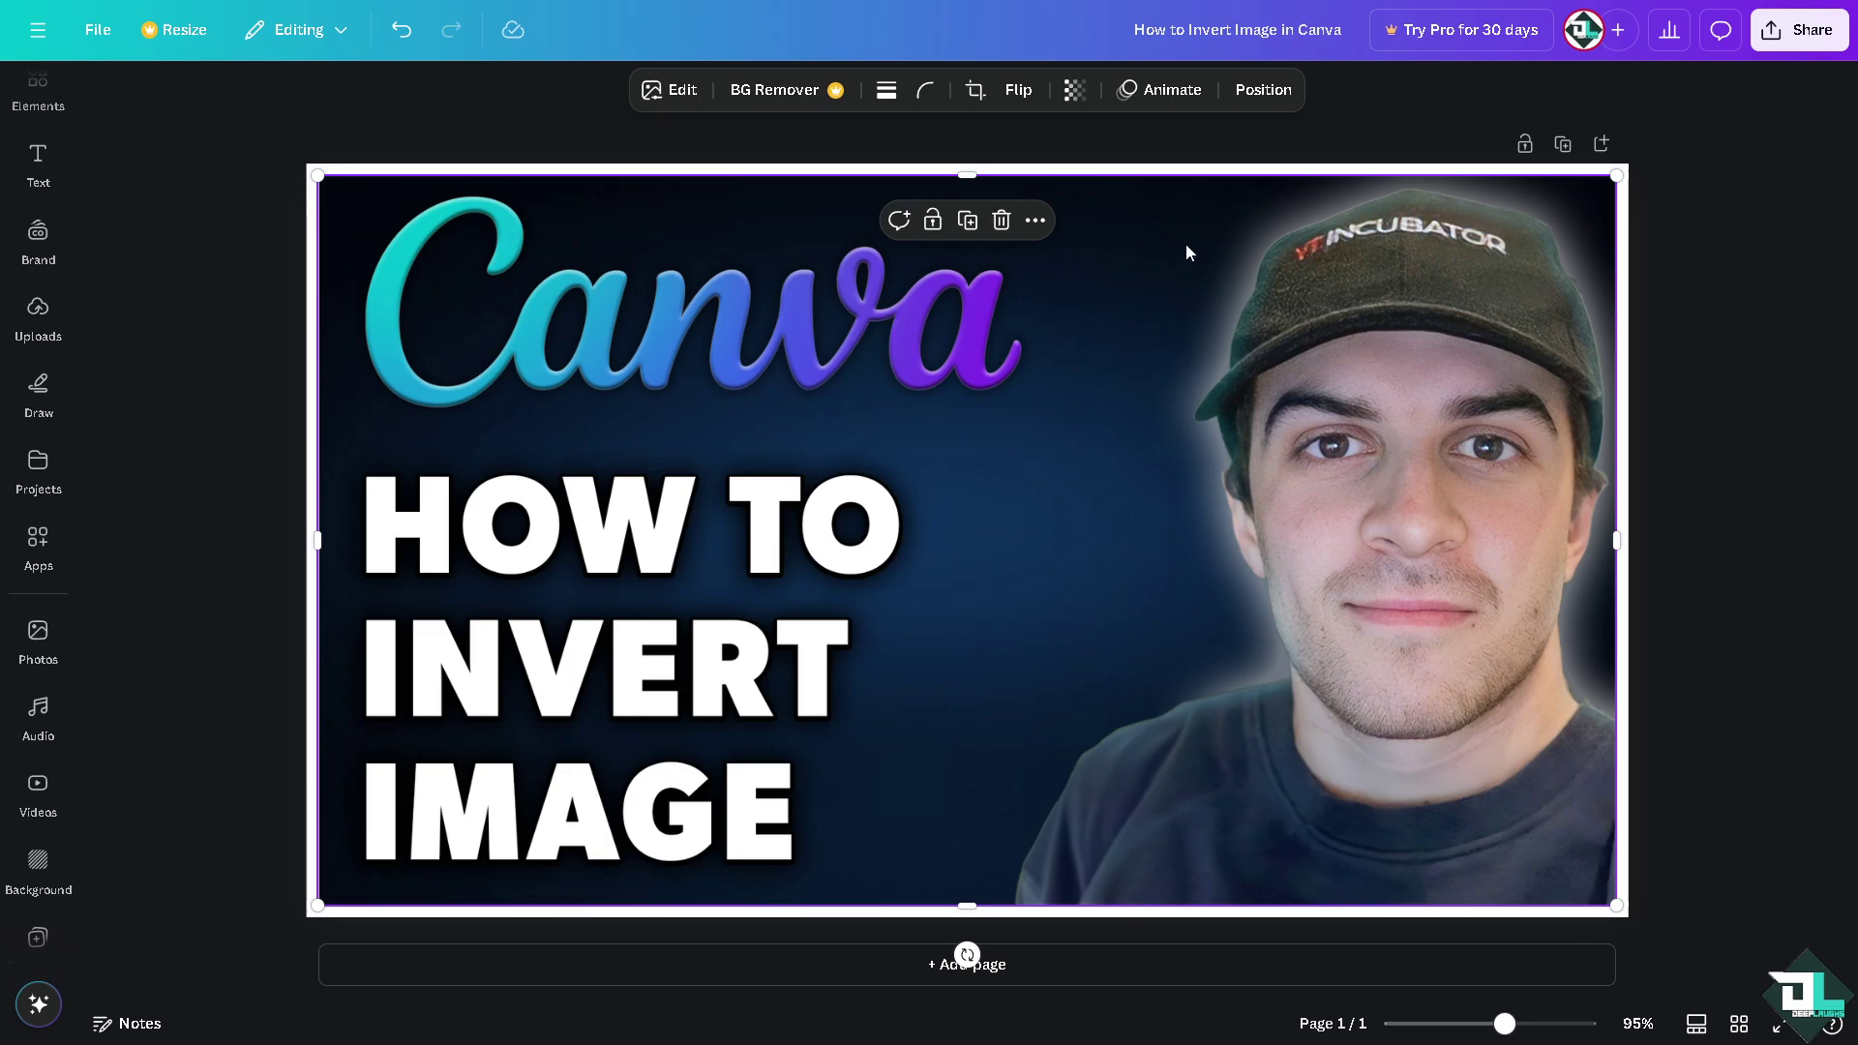
click(1020, 96)
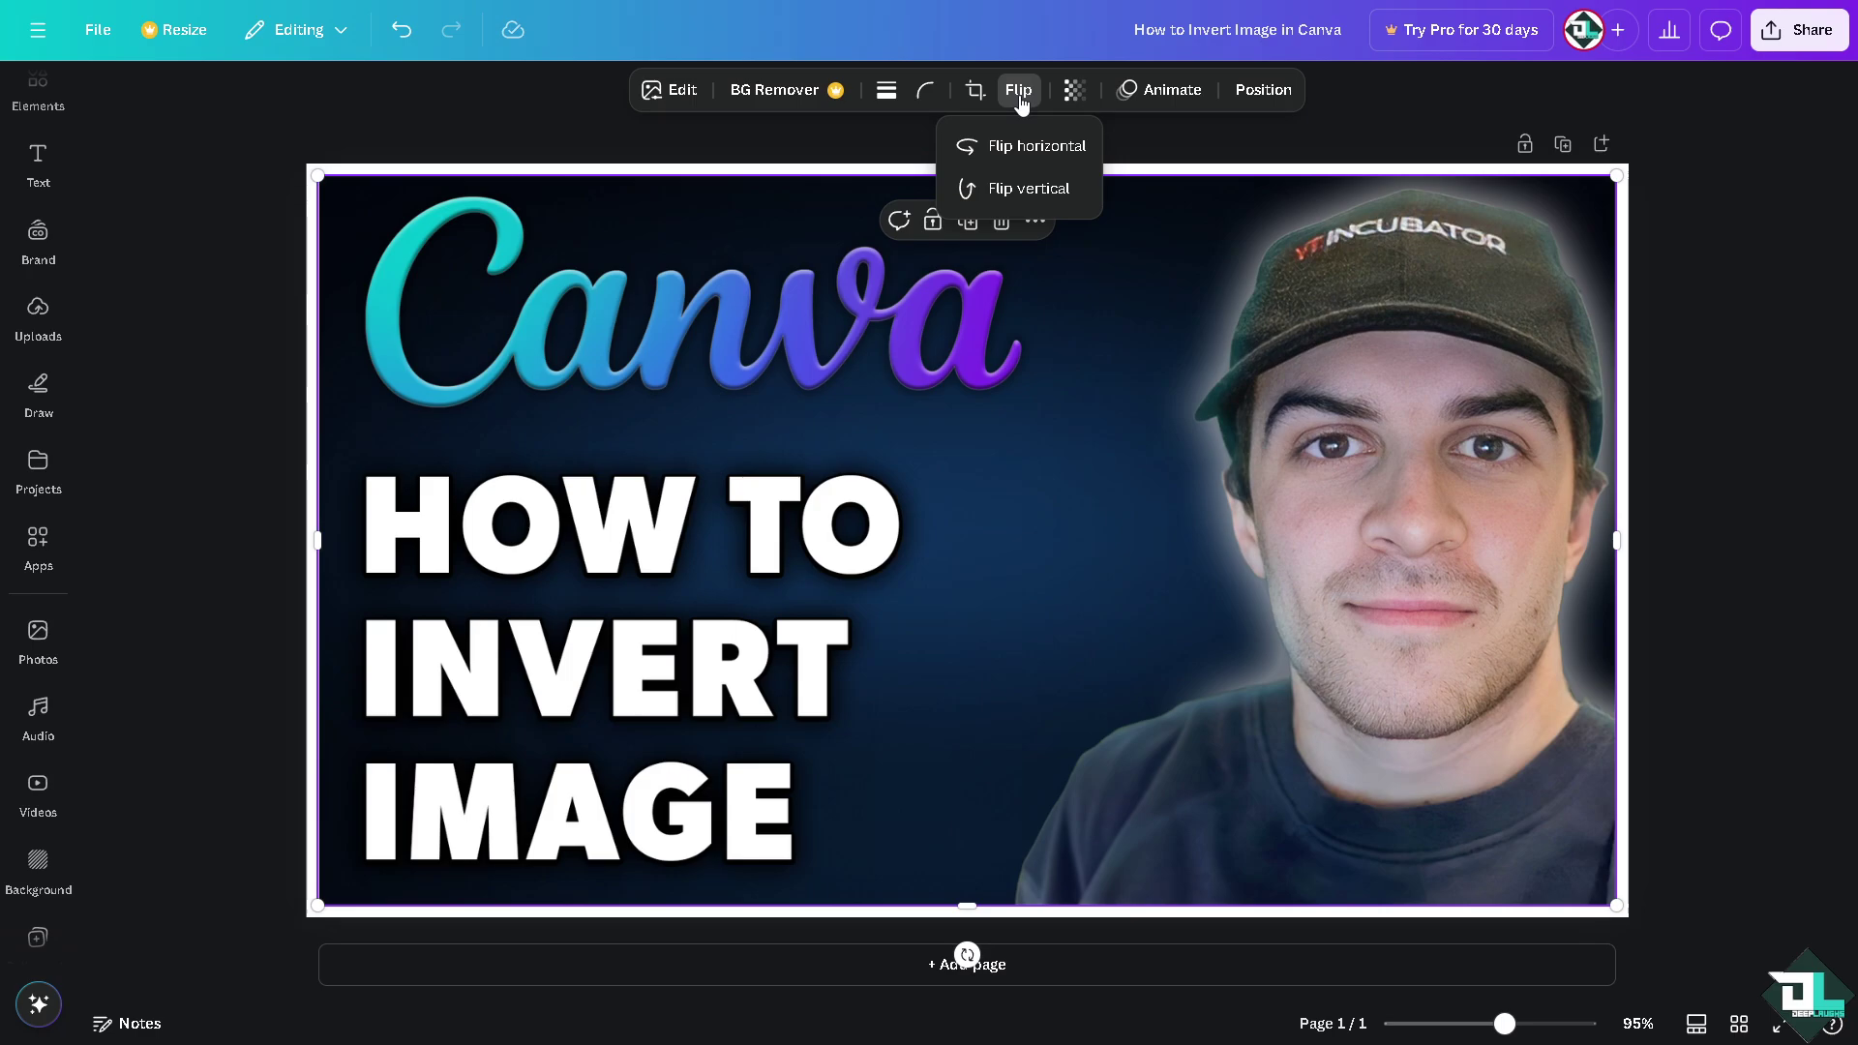
click(1038, 153)
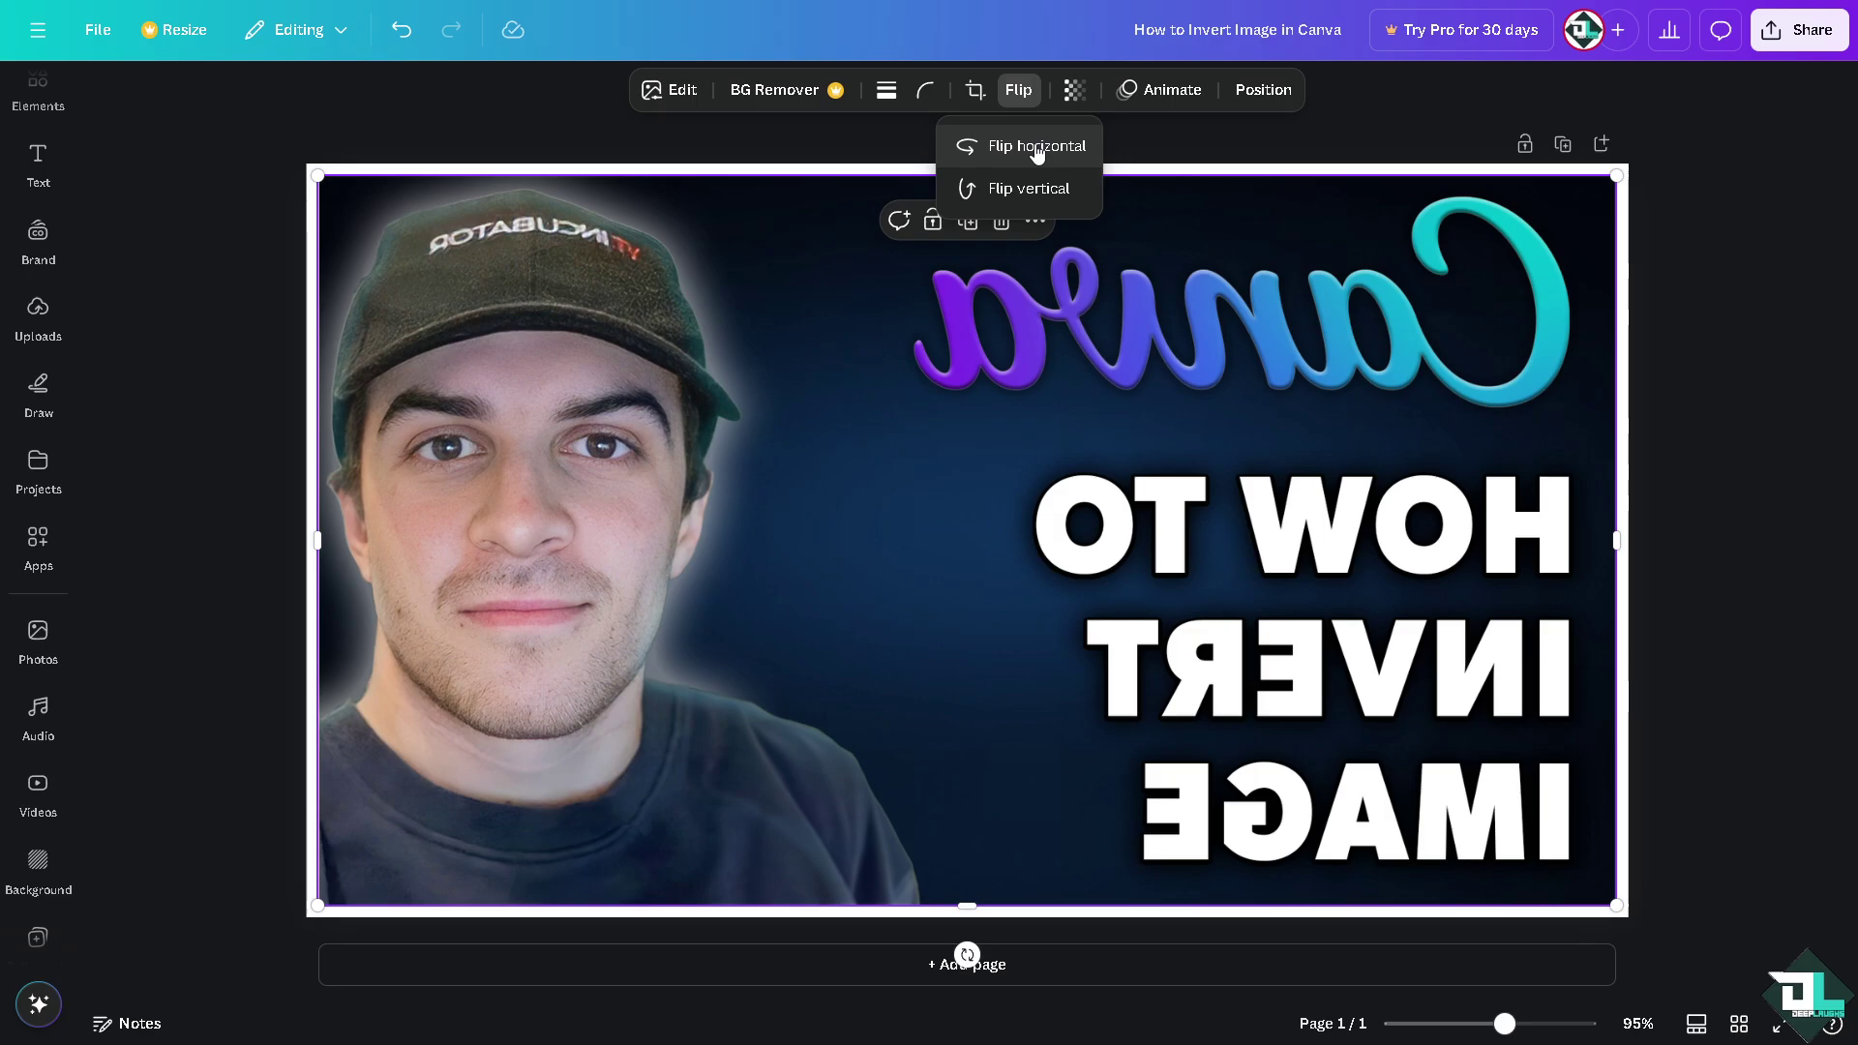
click(1038, 153)
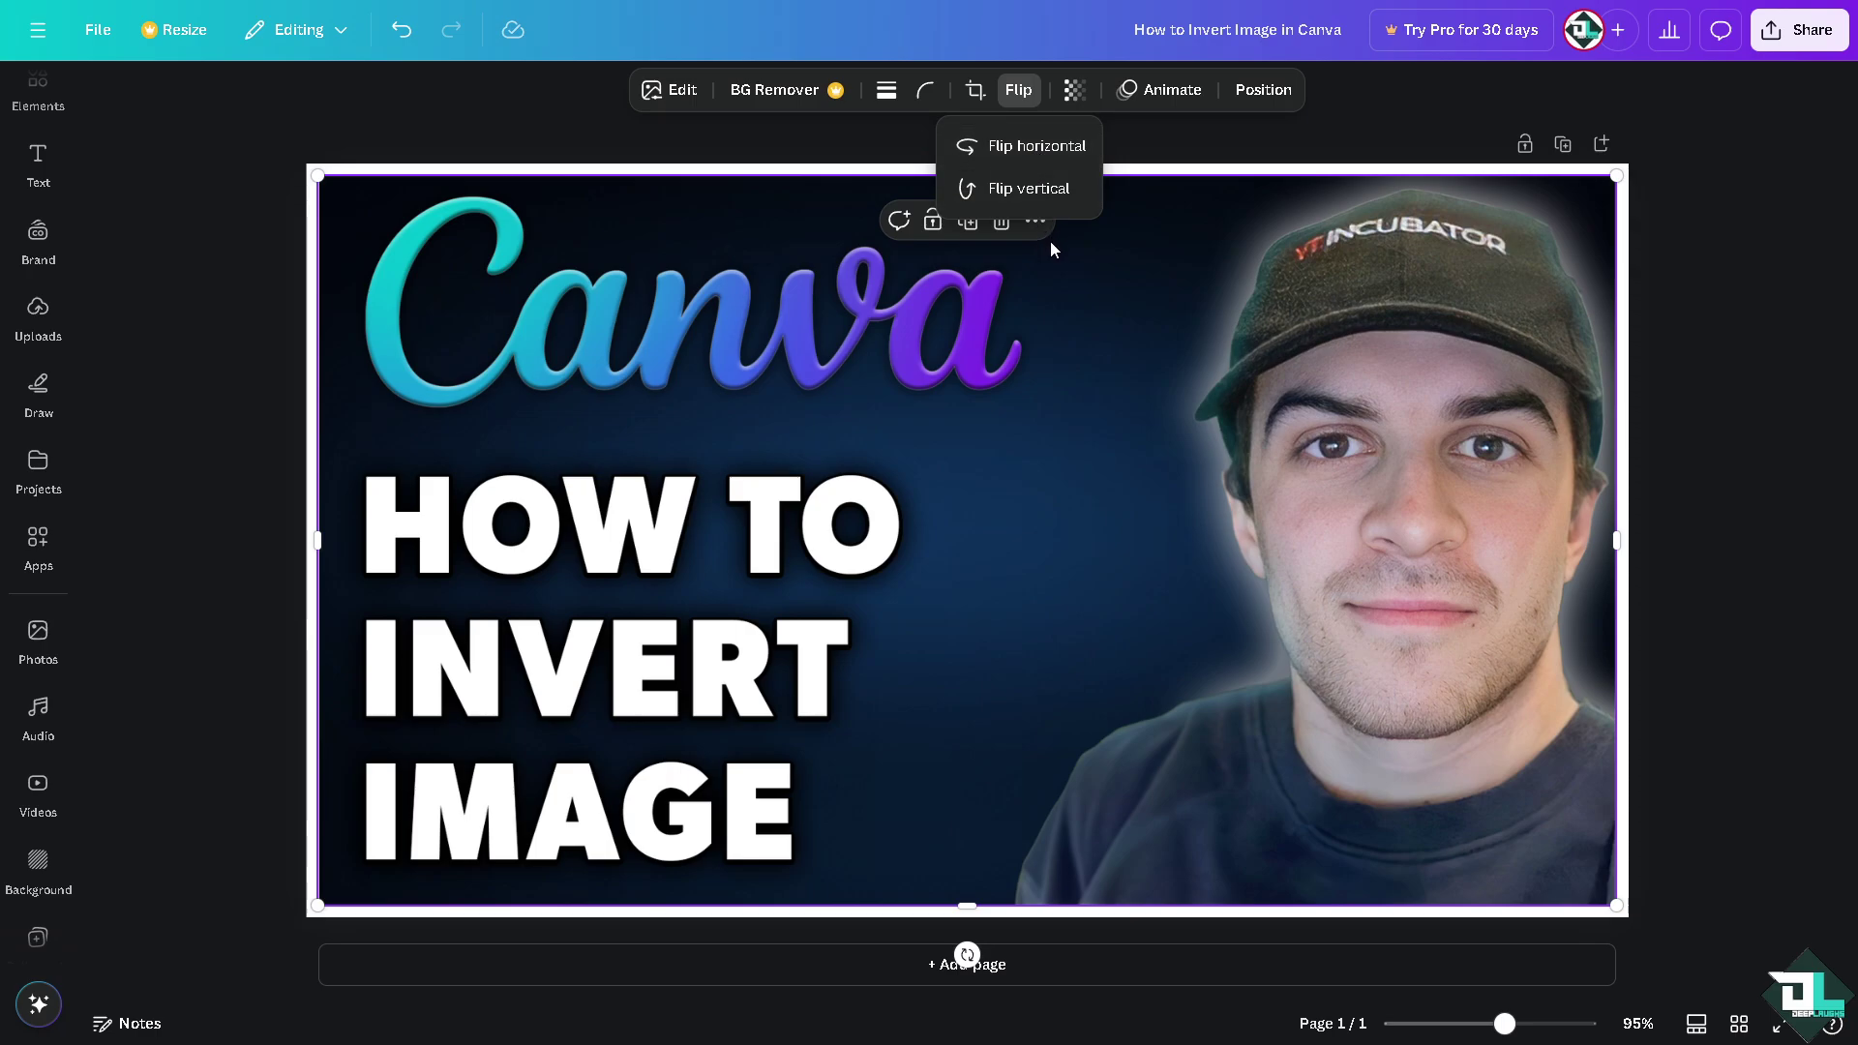
click(1030, 193)
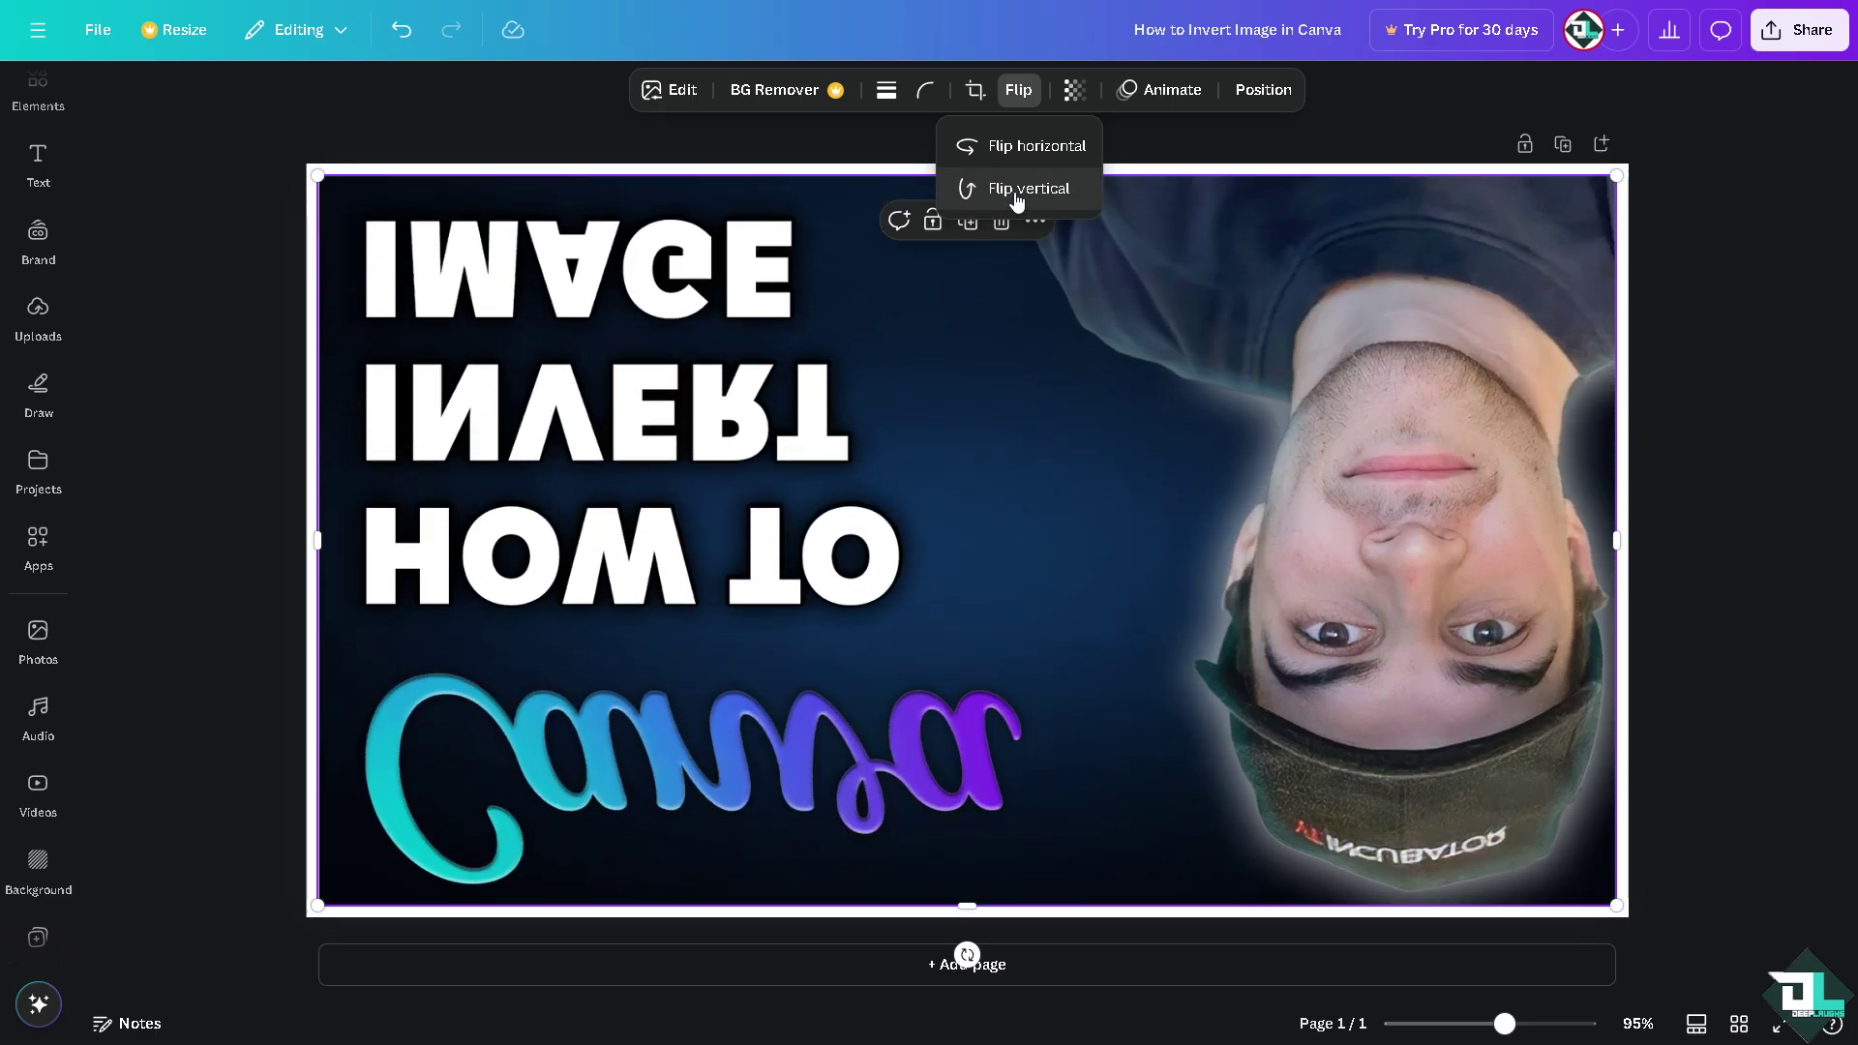
click(1016, 193)
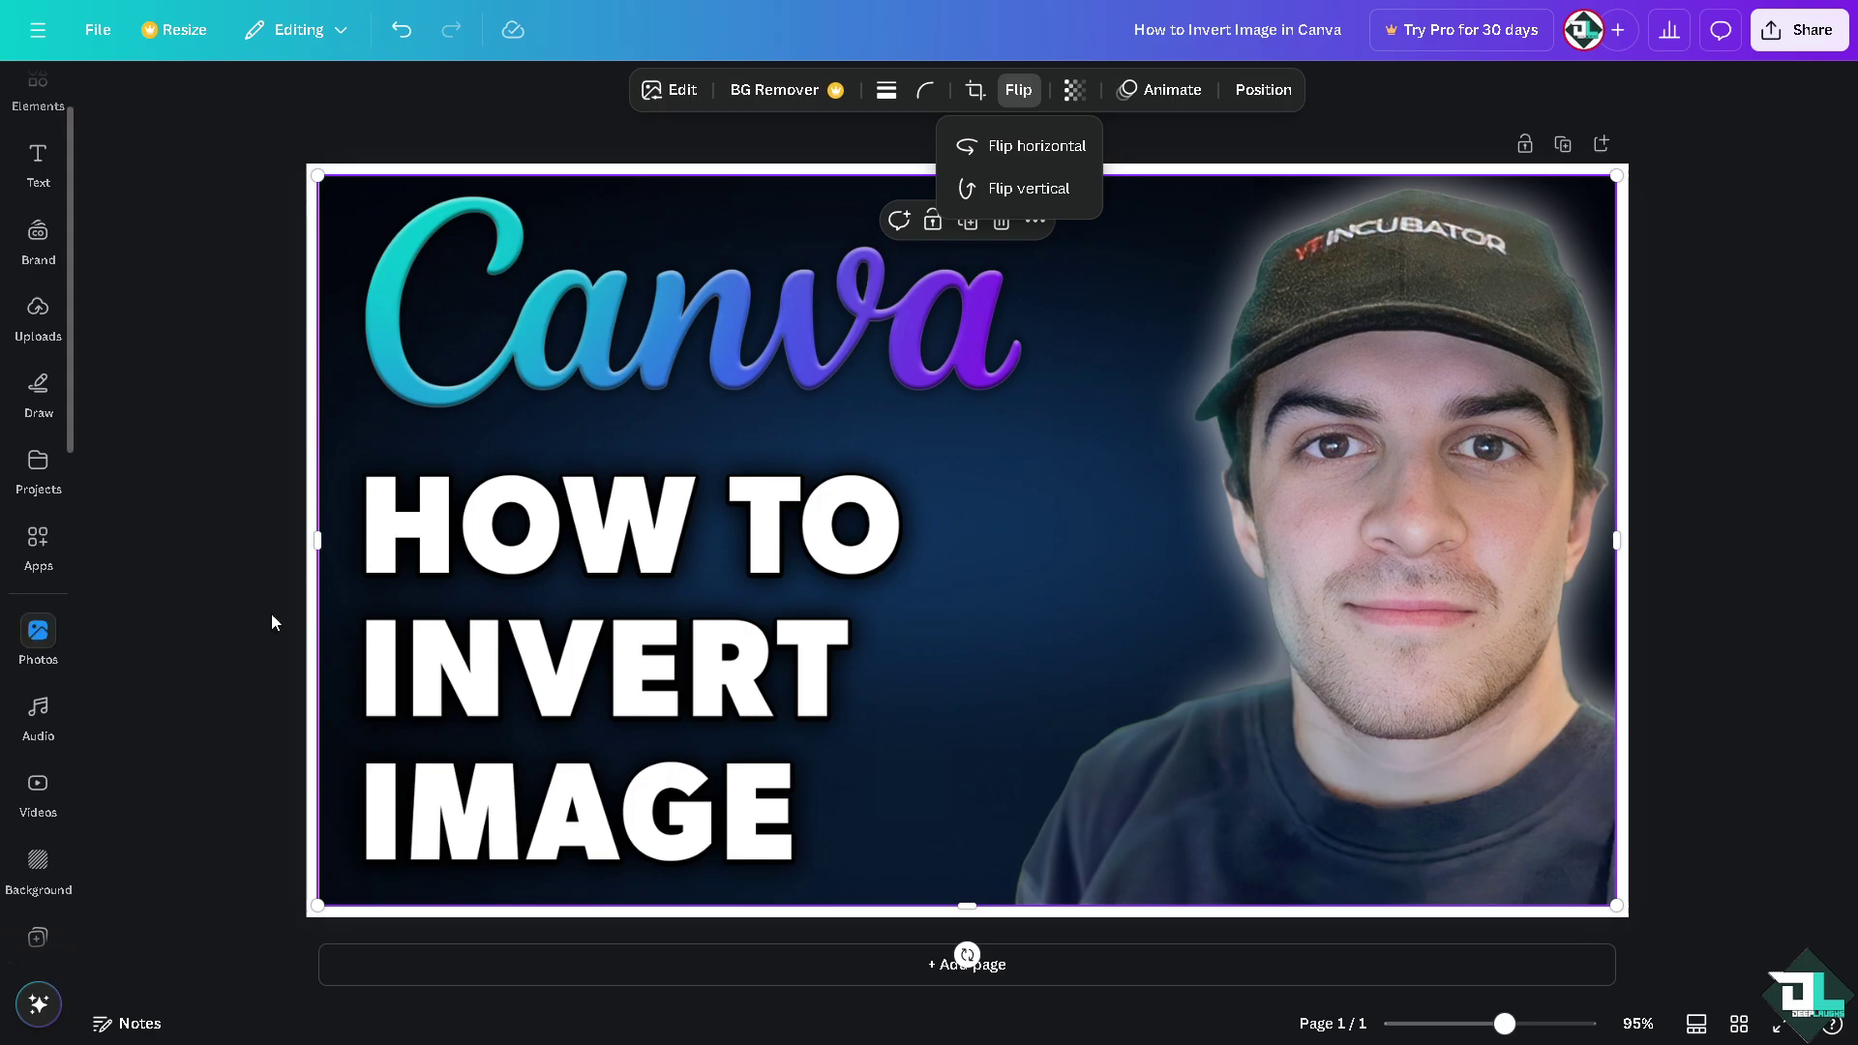
click(709, 535)
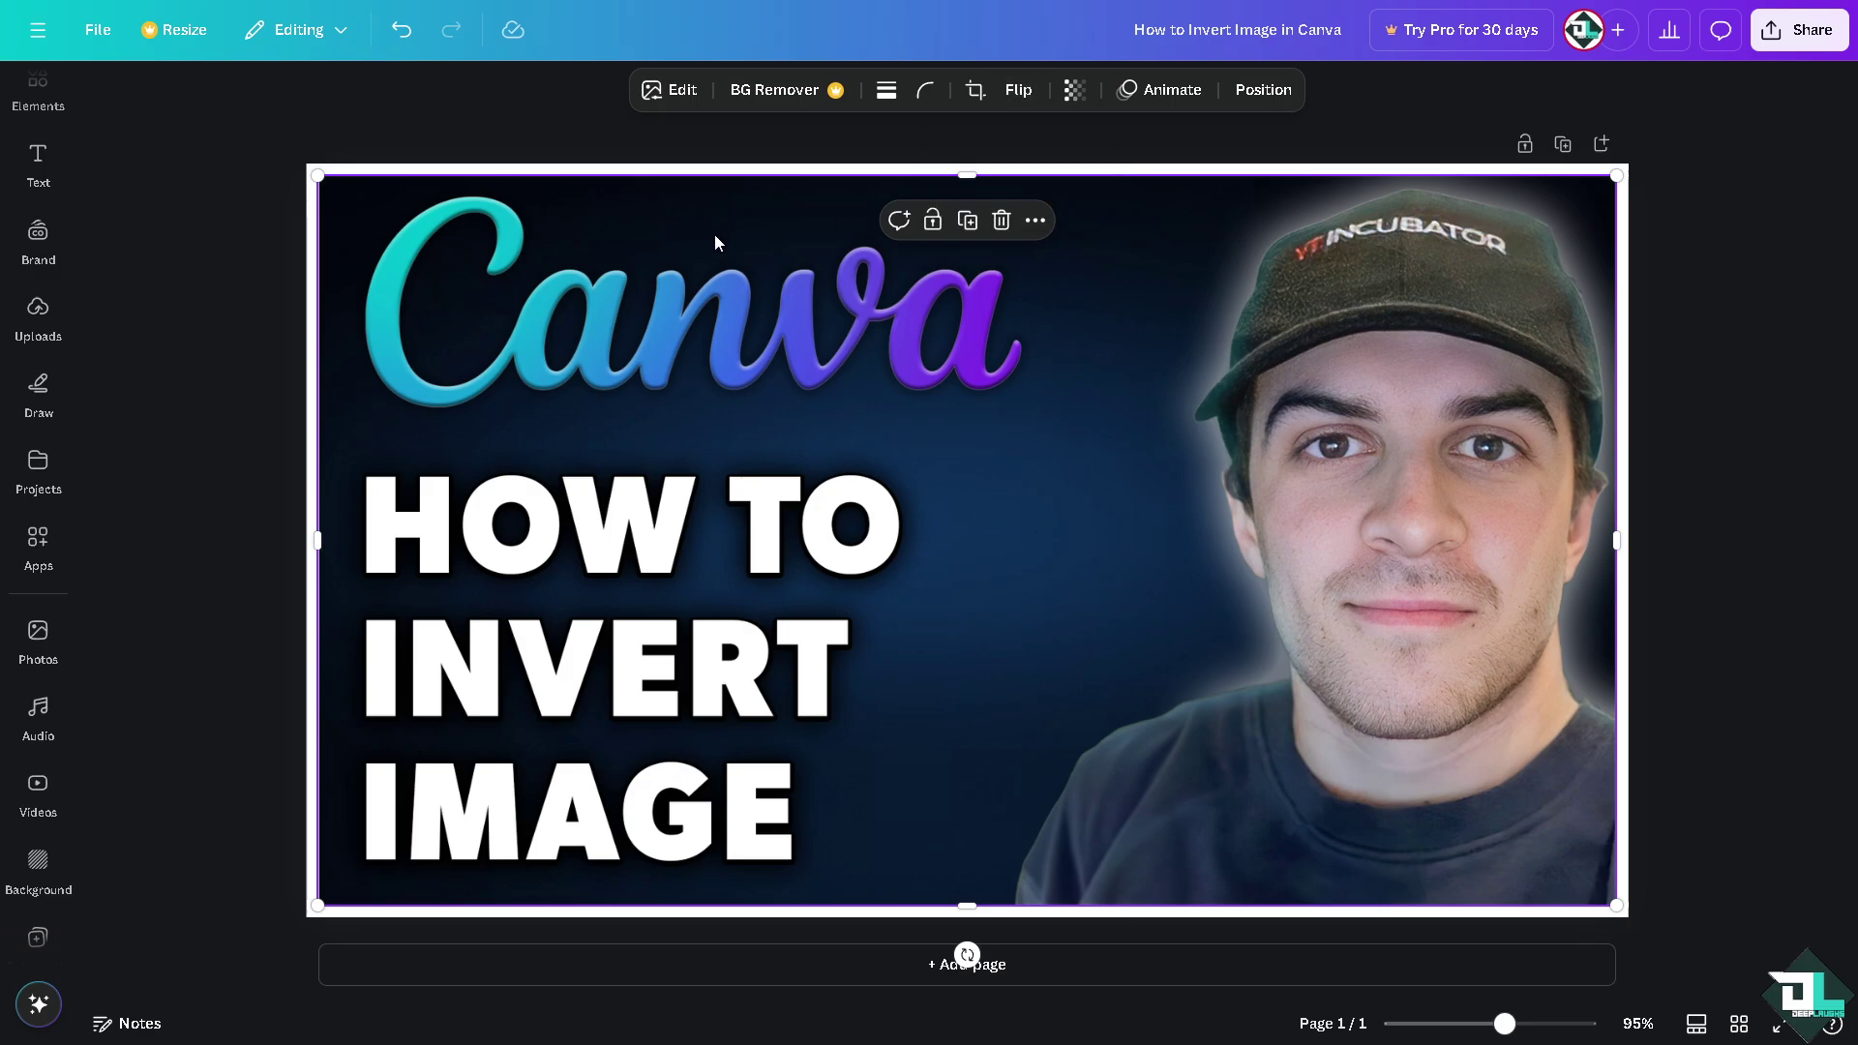
Open Edit > Duotone and try the custom grayscale, Cherry and Violet presets
click(682, 89)
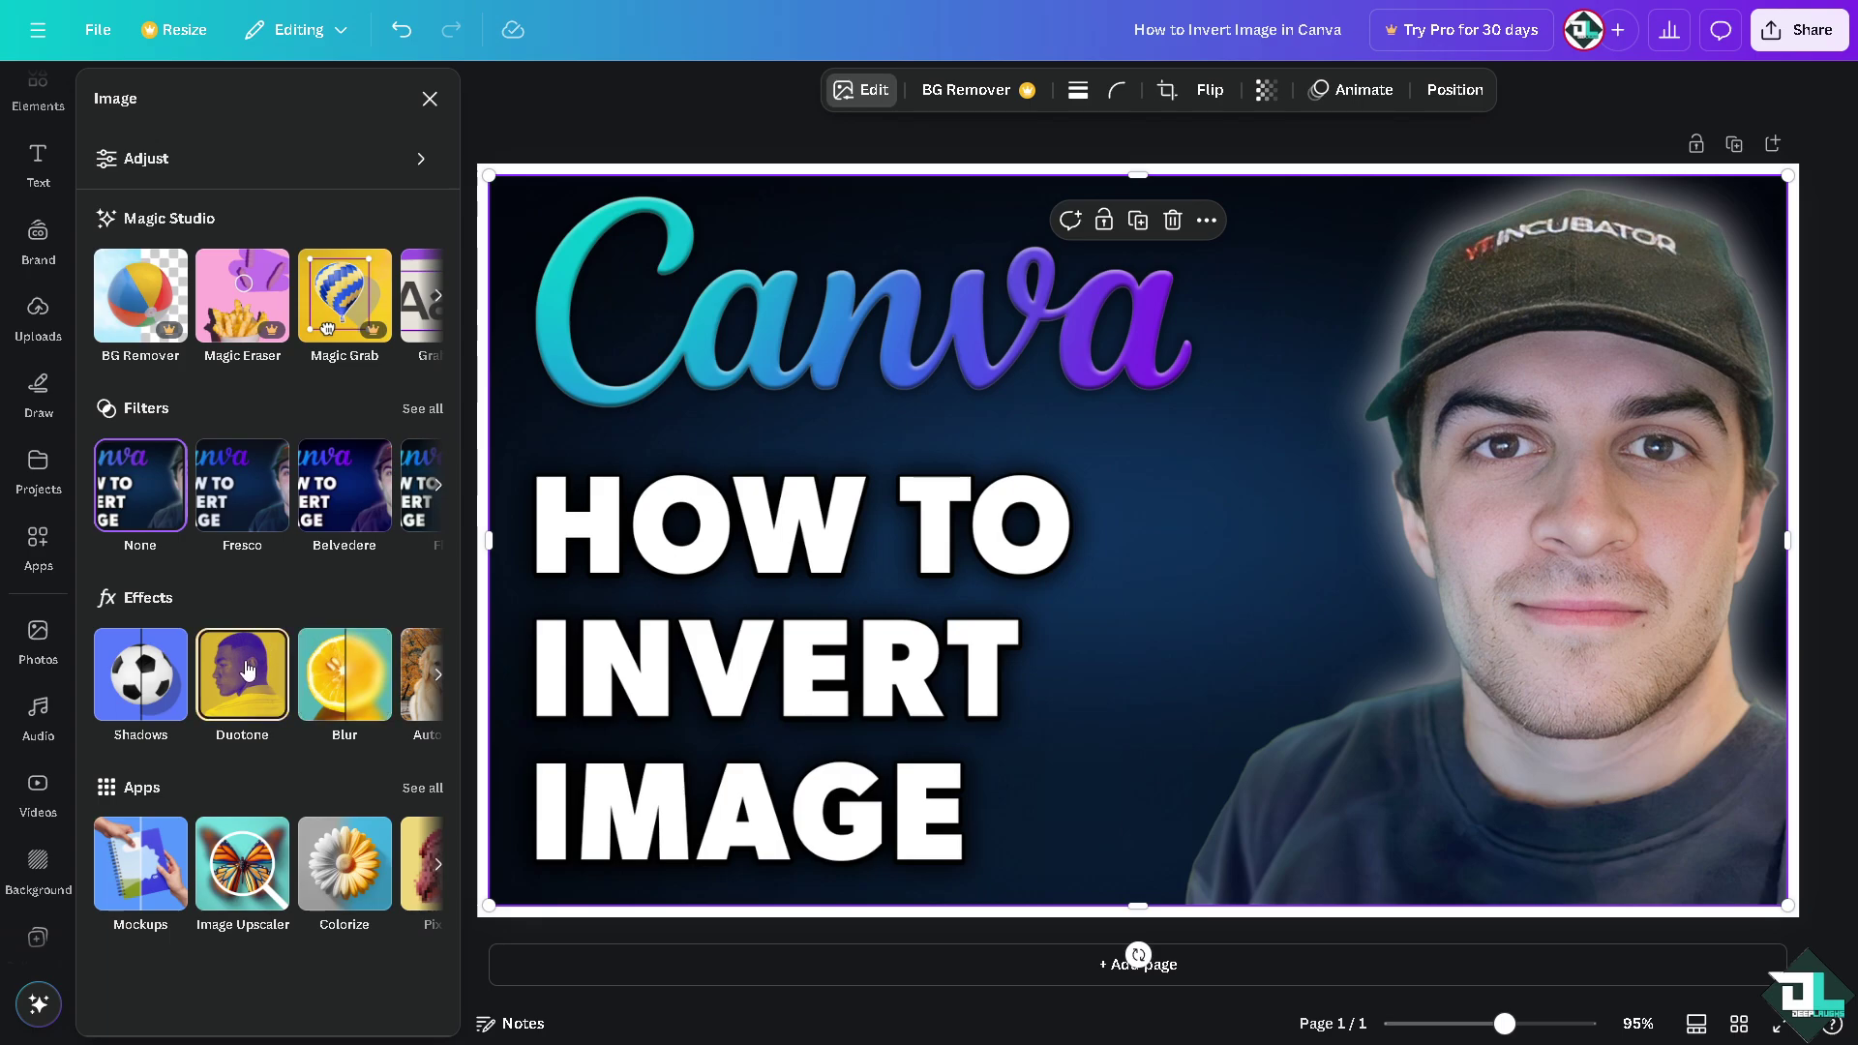
click(247, 670)
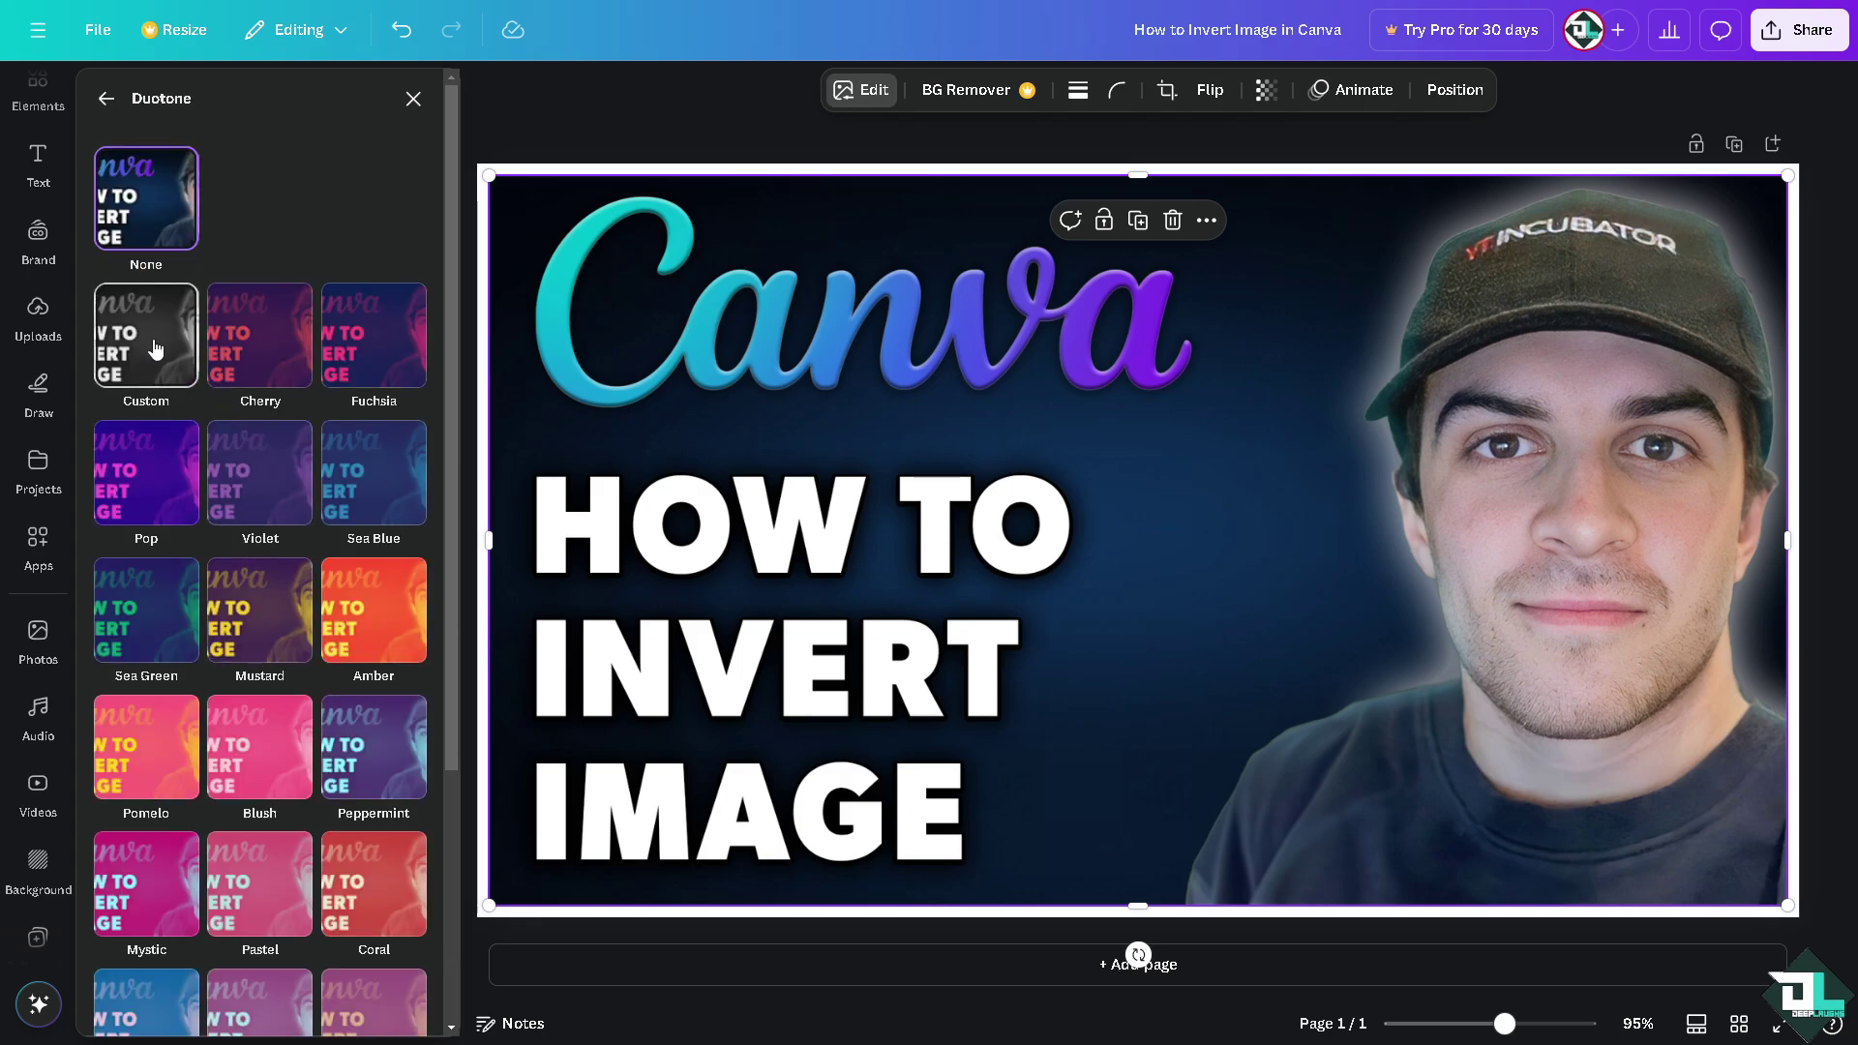
click(135, 354)
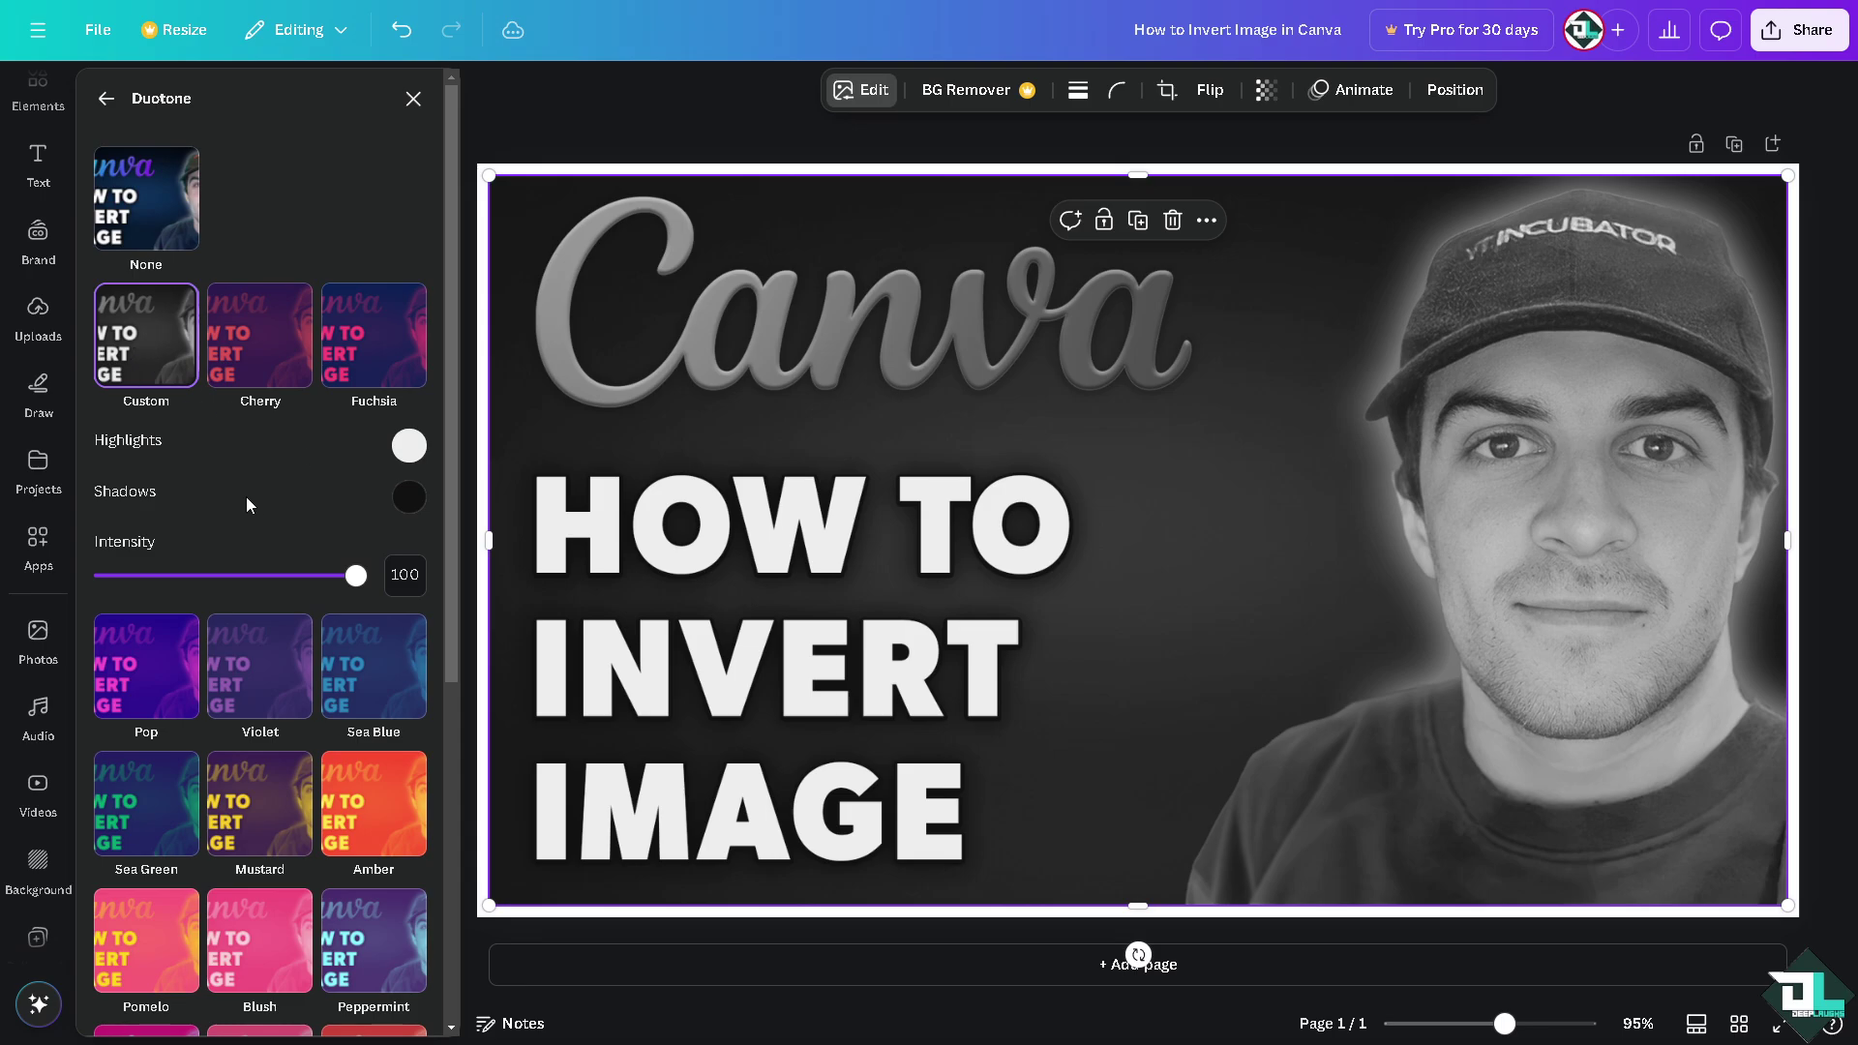
click(258, 362)
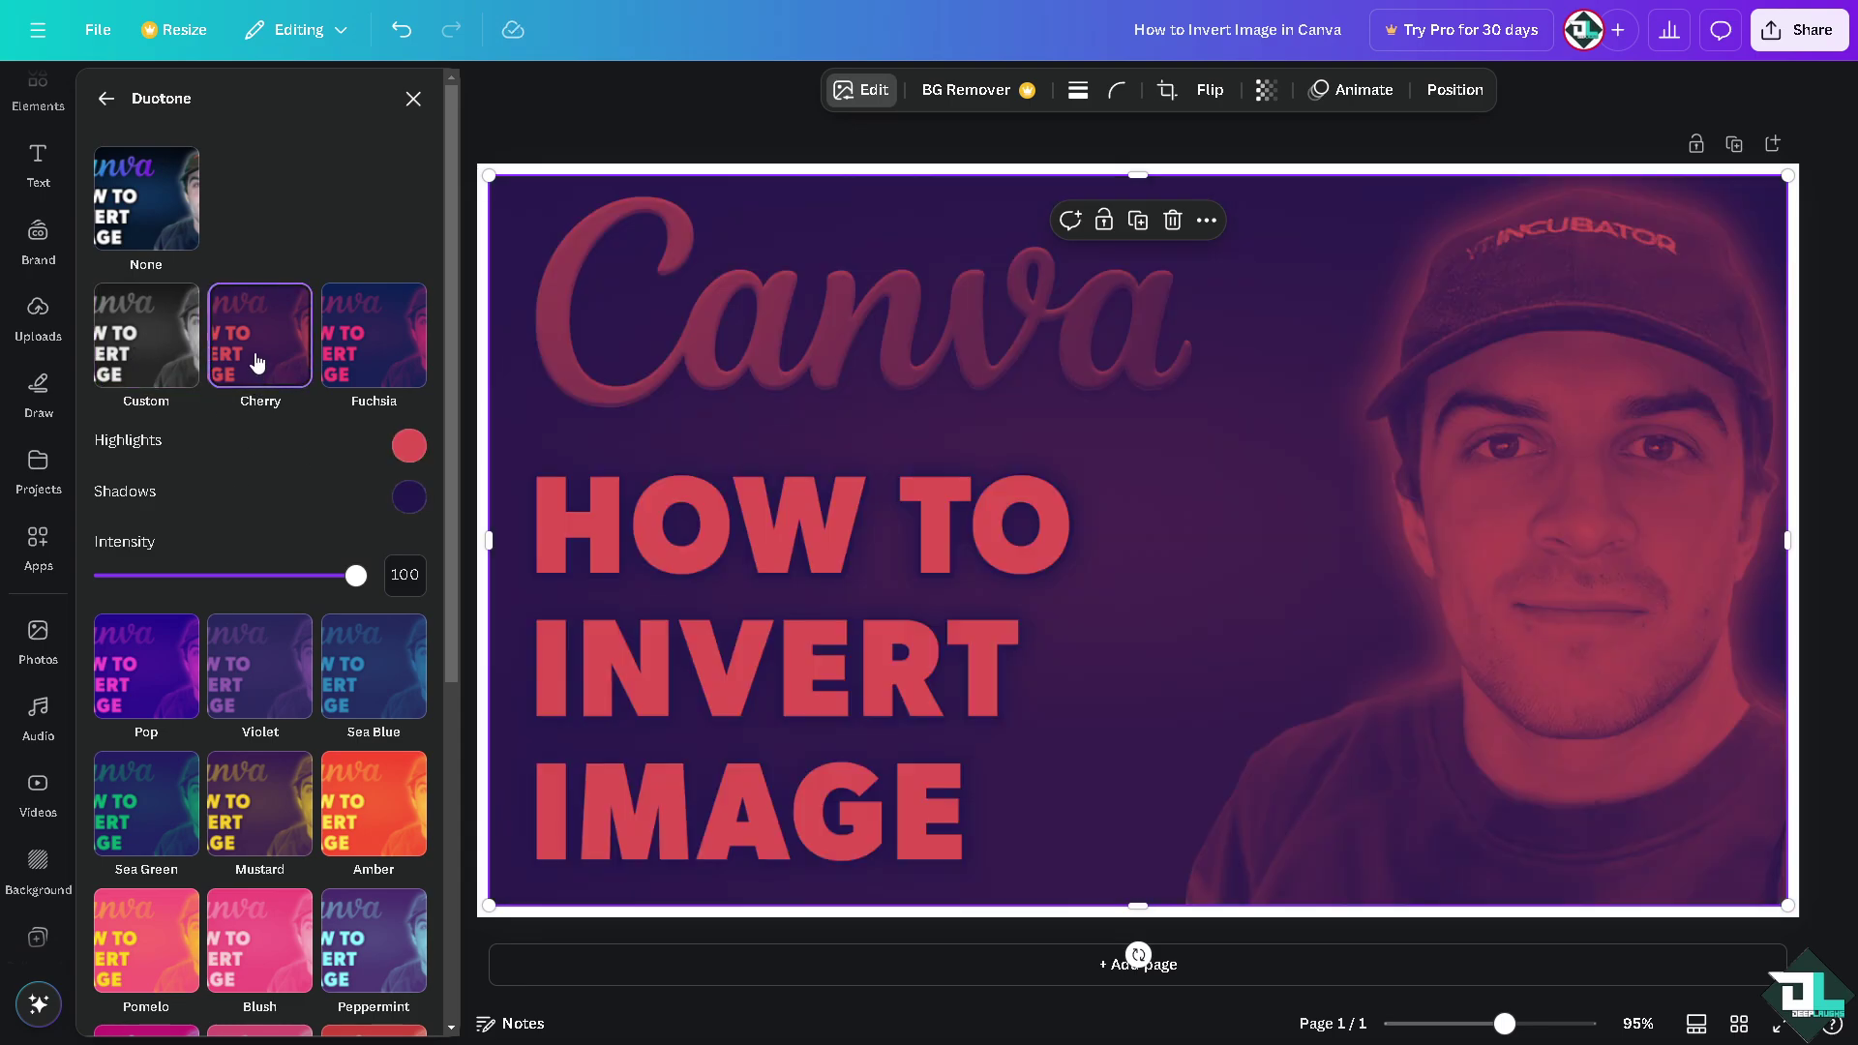
scroll(193, 658, down, 1)
click(257, 560)
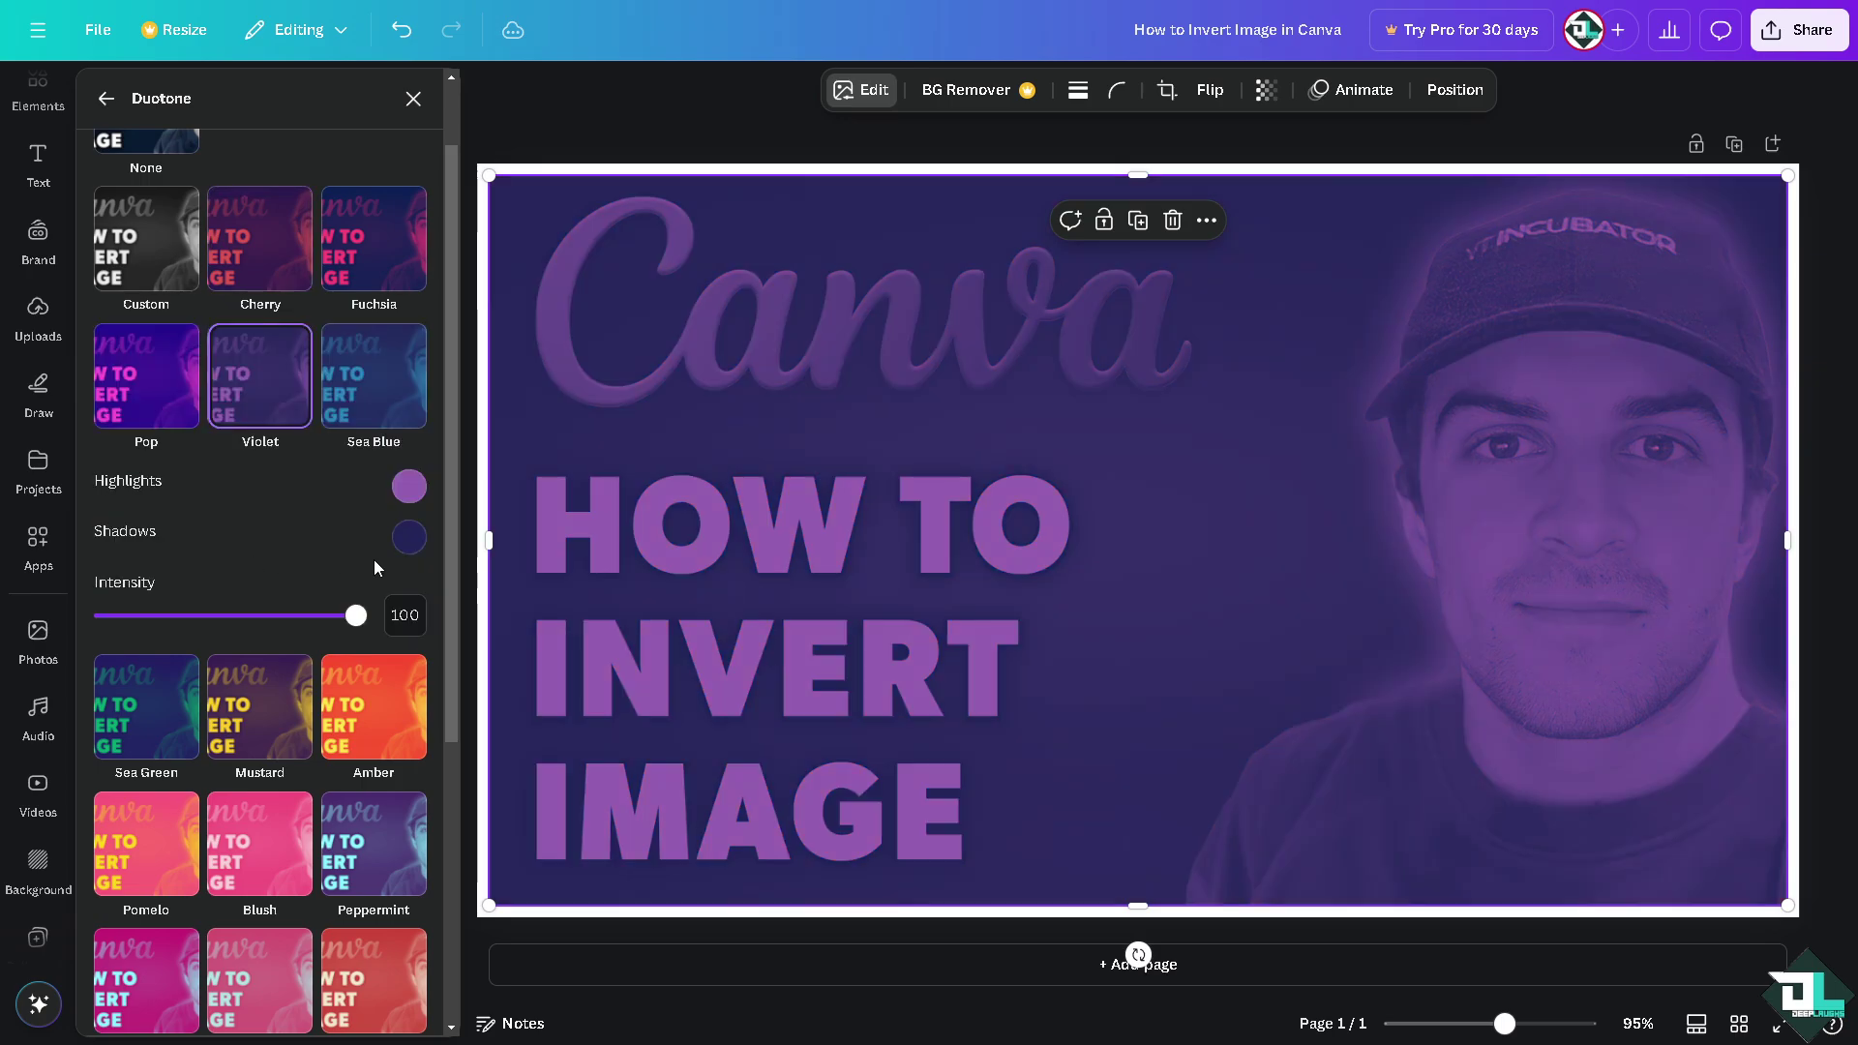
Try the Amber, Mustard, Sea Green, Mystic and Pastel duotone presets
click(373, 706)
click(247, 518)
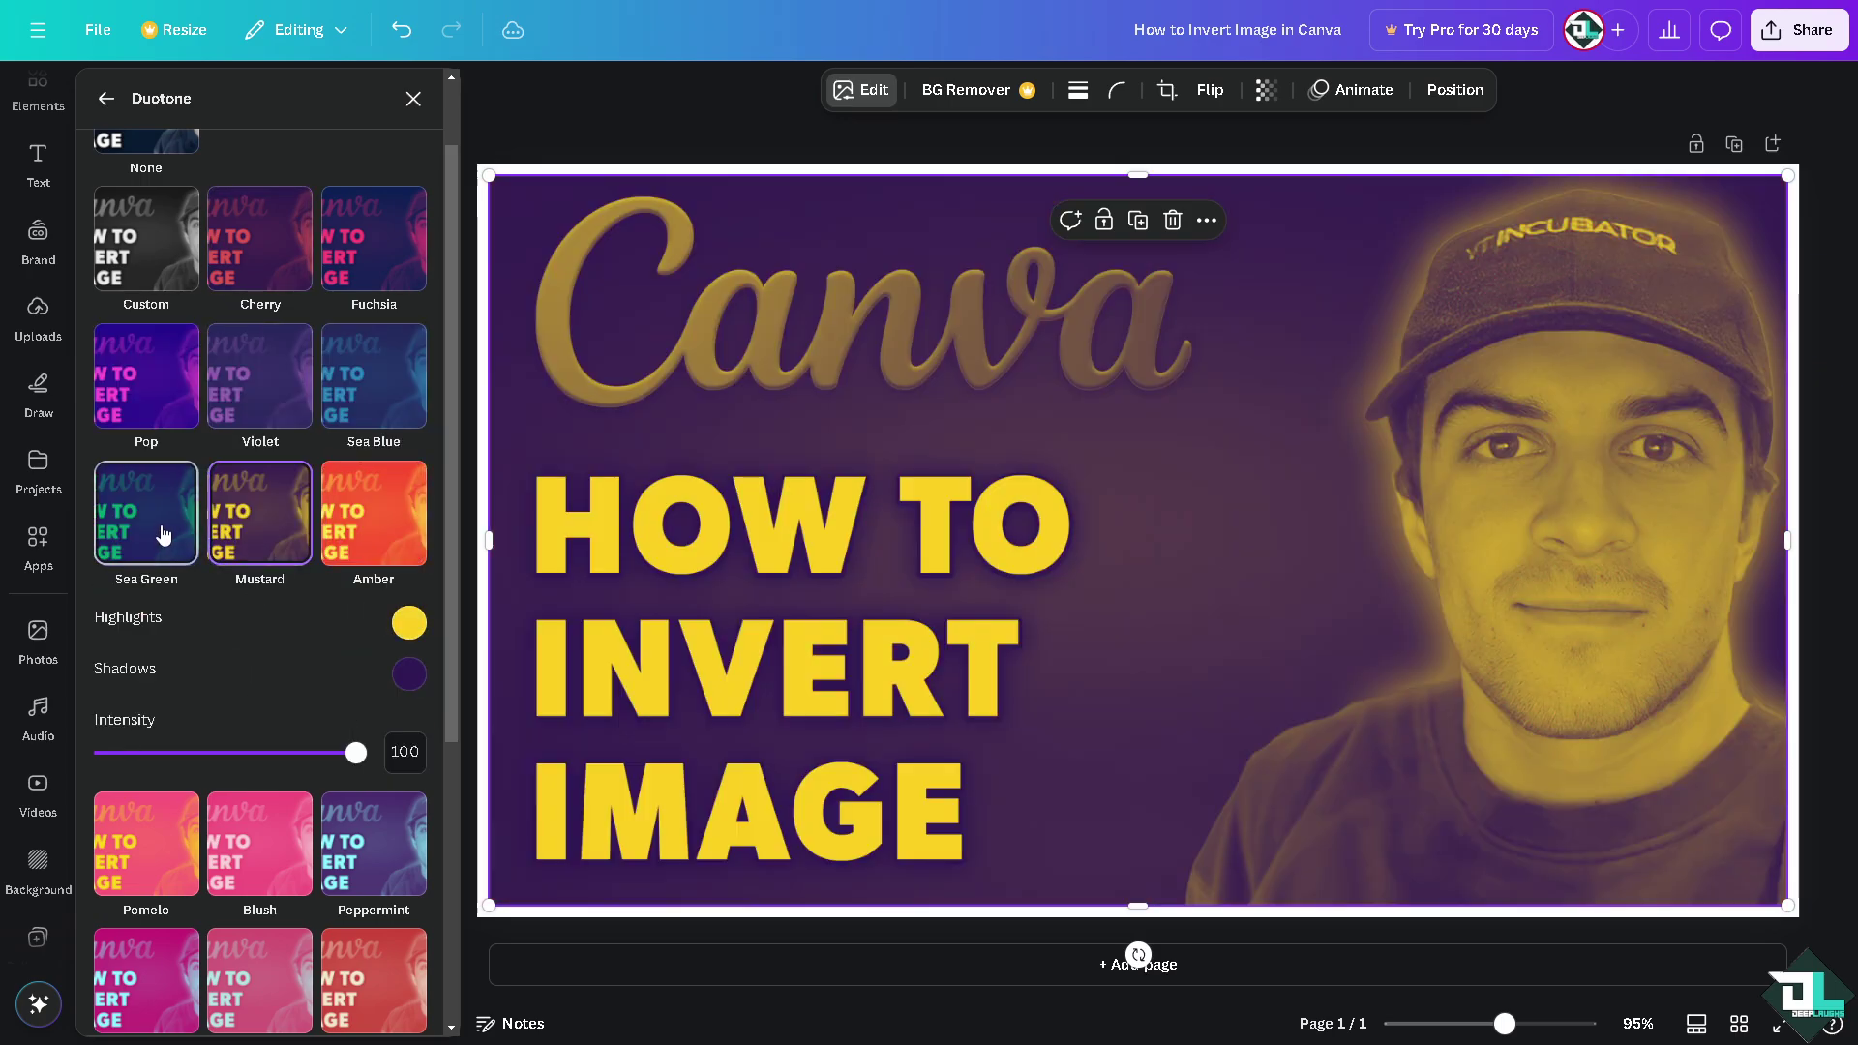
click(163, 535)
scroll(162, 536, down, 2)
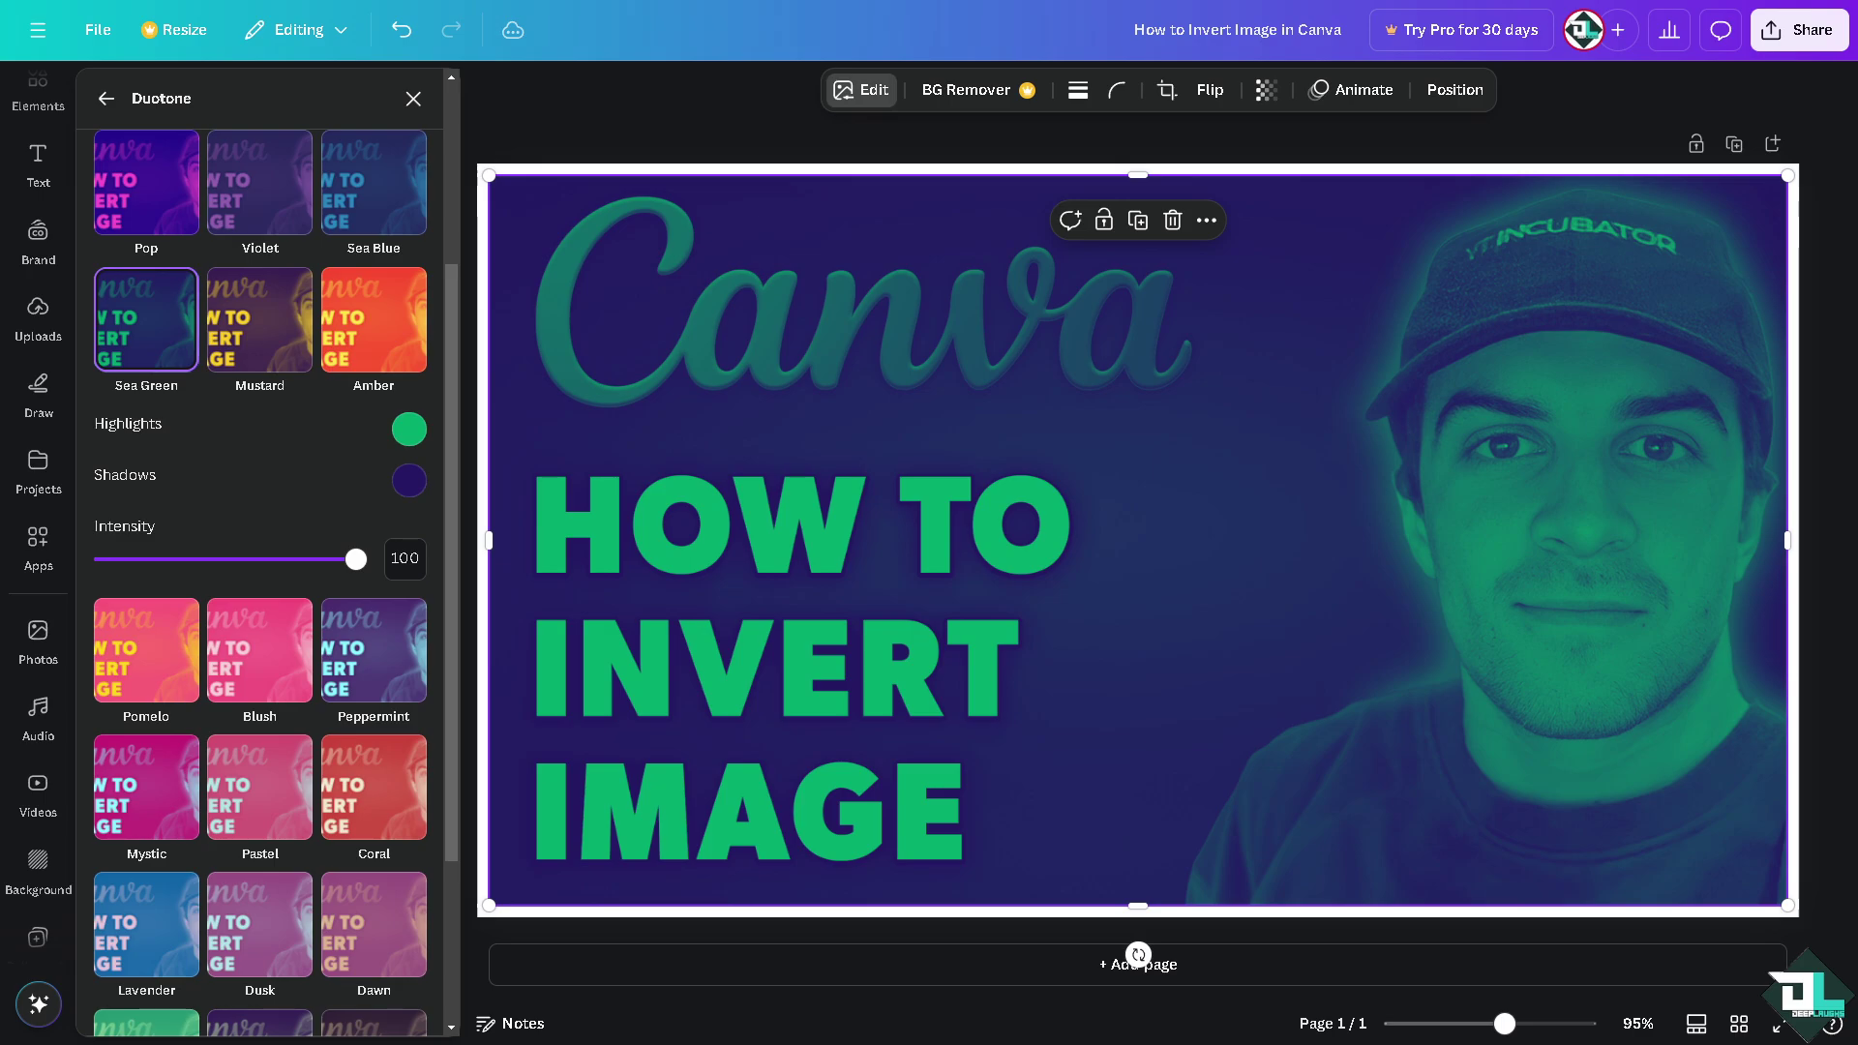
click(145, 779)
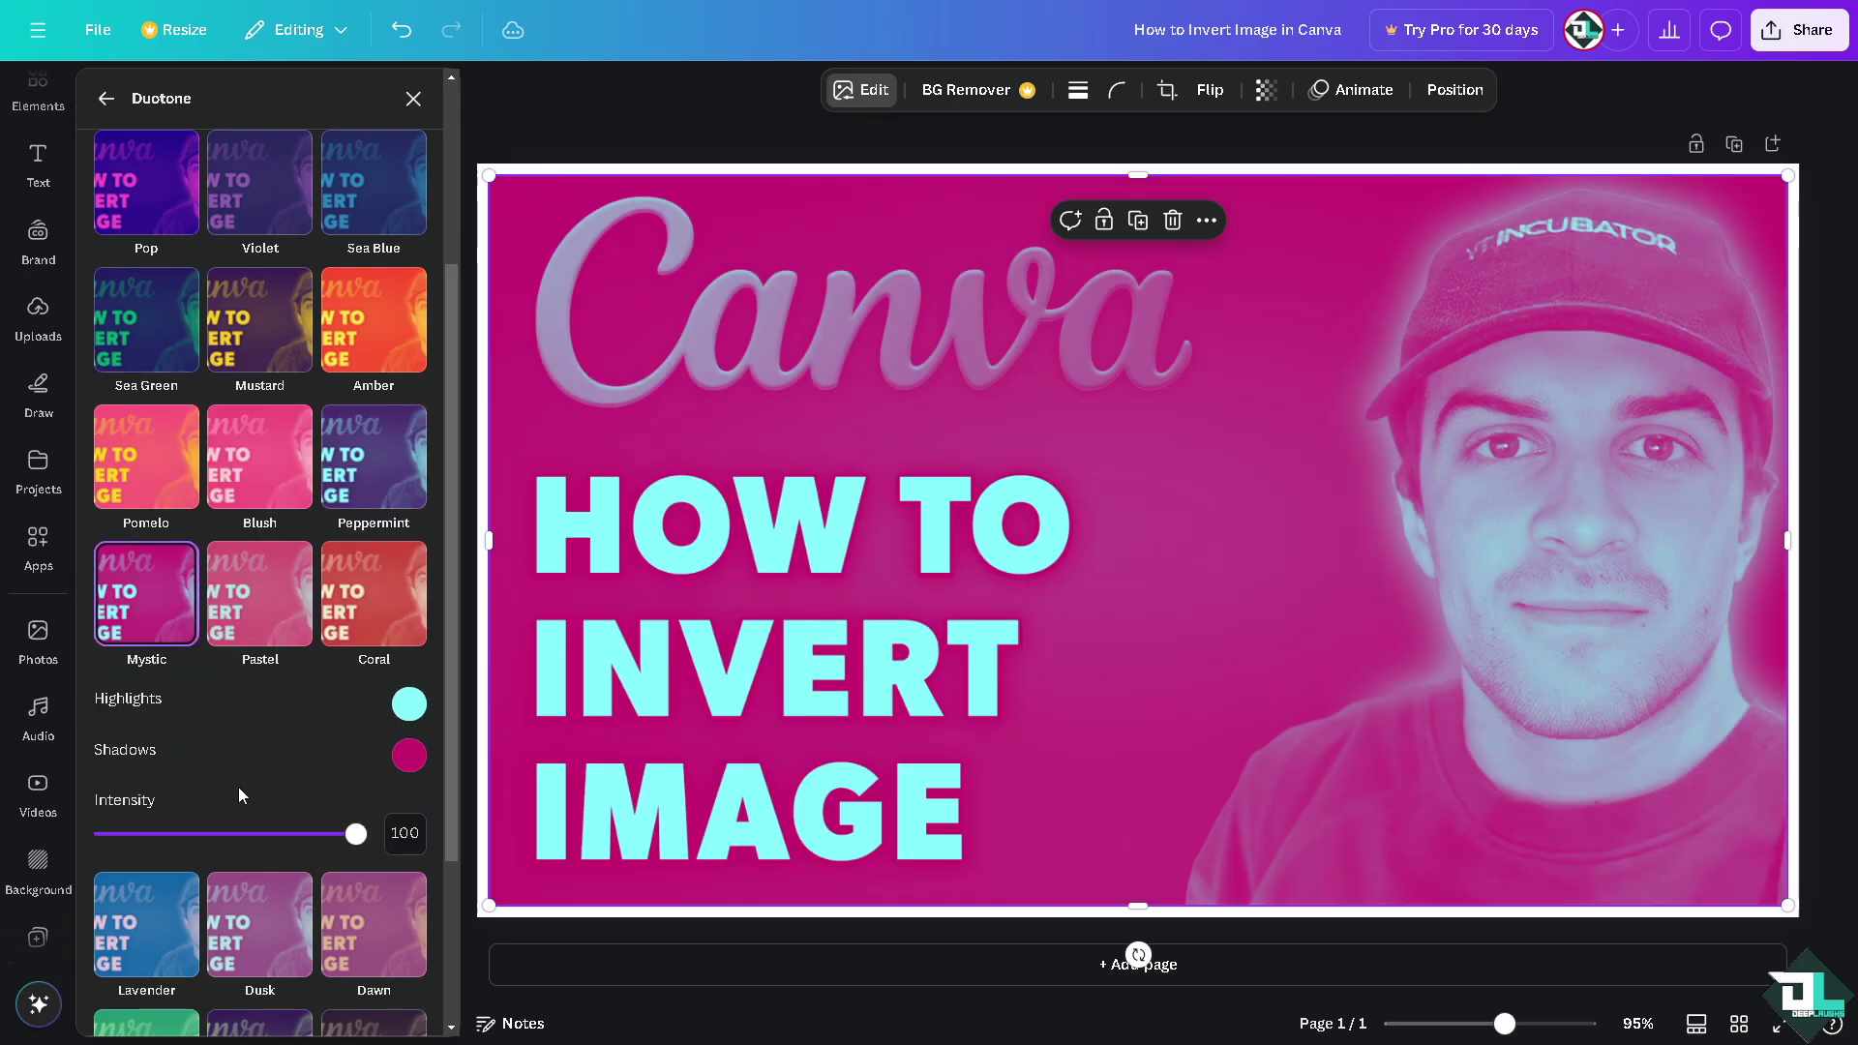
click(246, 592)
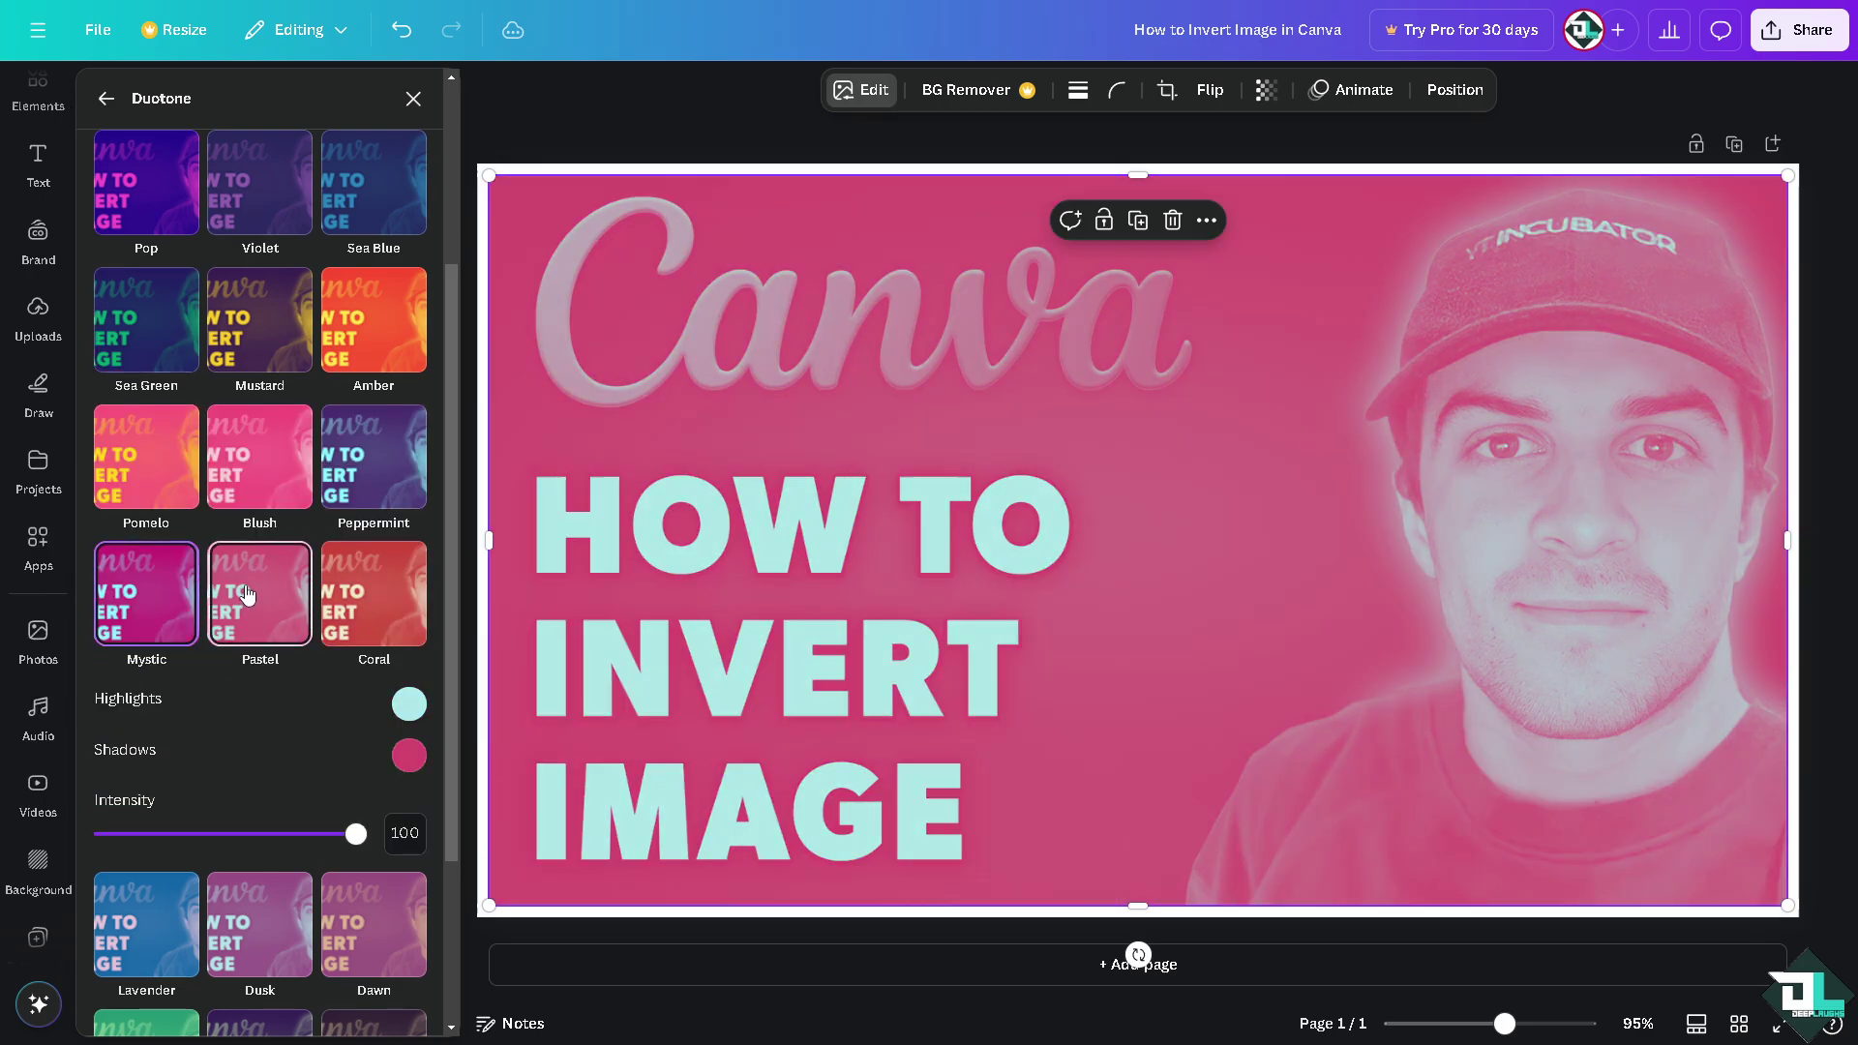
Preview Coral, Lavender, Dusk and Dawn, then settle on the green Myrtle duotone
click(352, 594)
scroll(290, 629, down, 3)
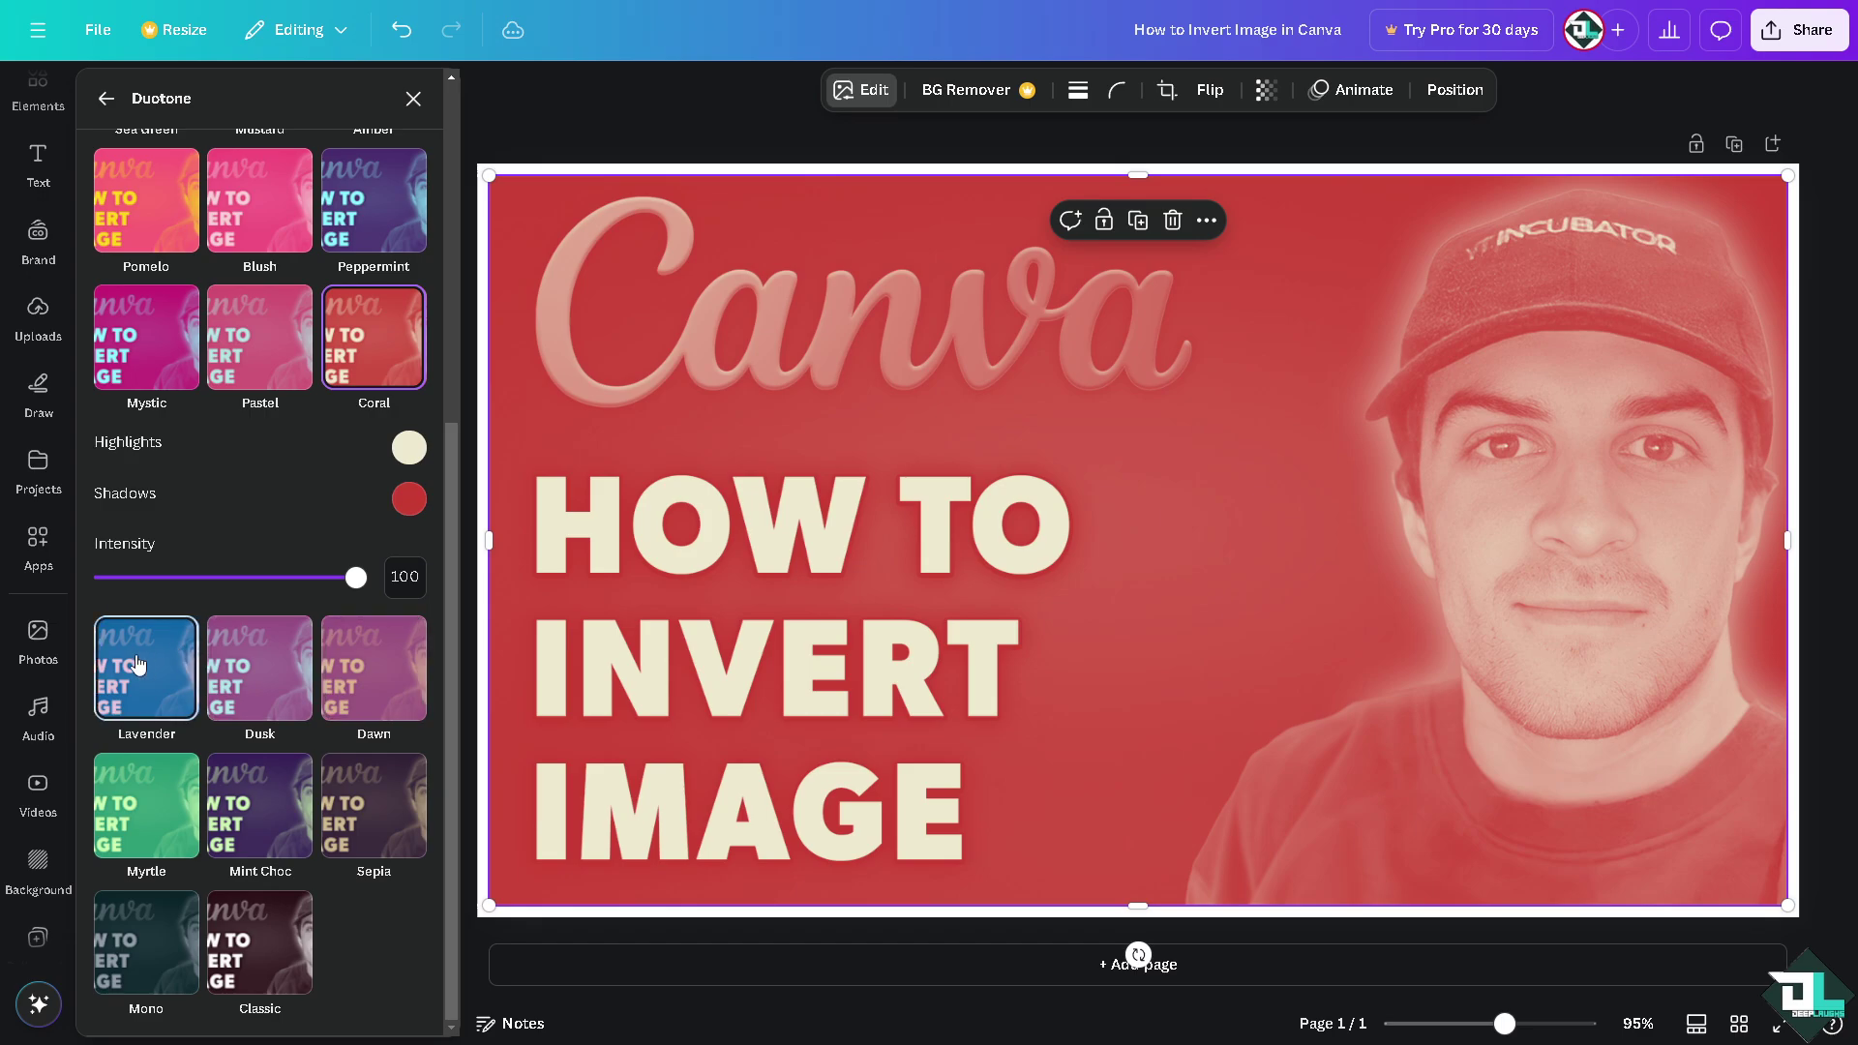
click(145, 668)
click(259, 475)
click(372, 476)
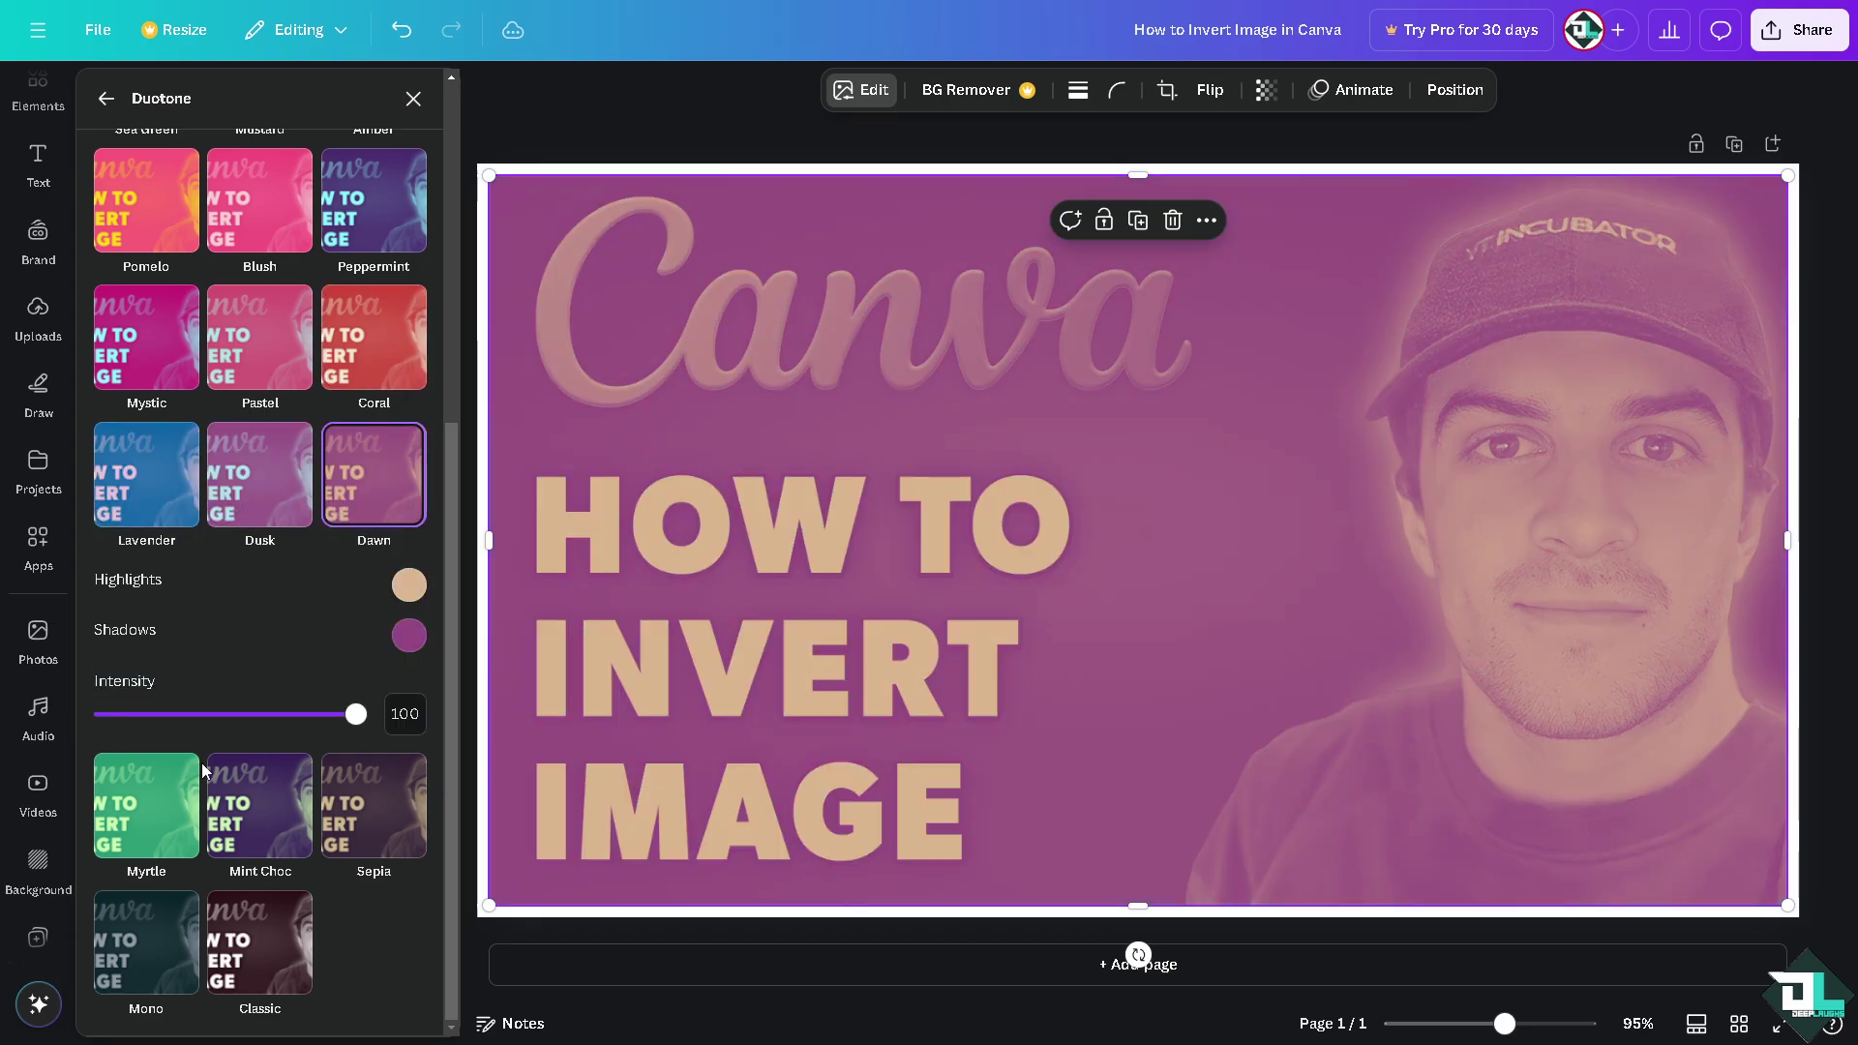
click(143, 813)
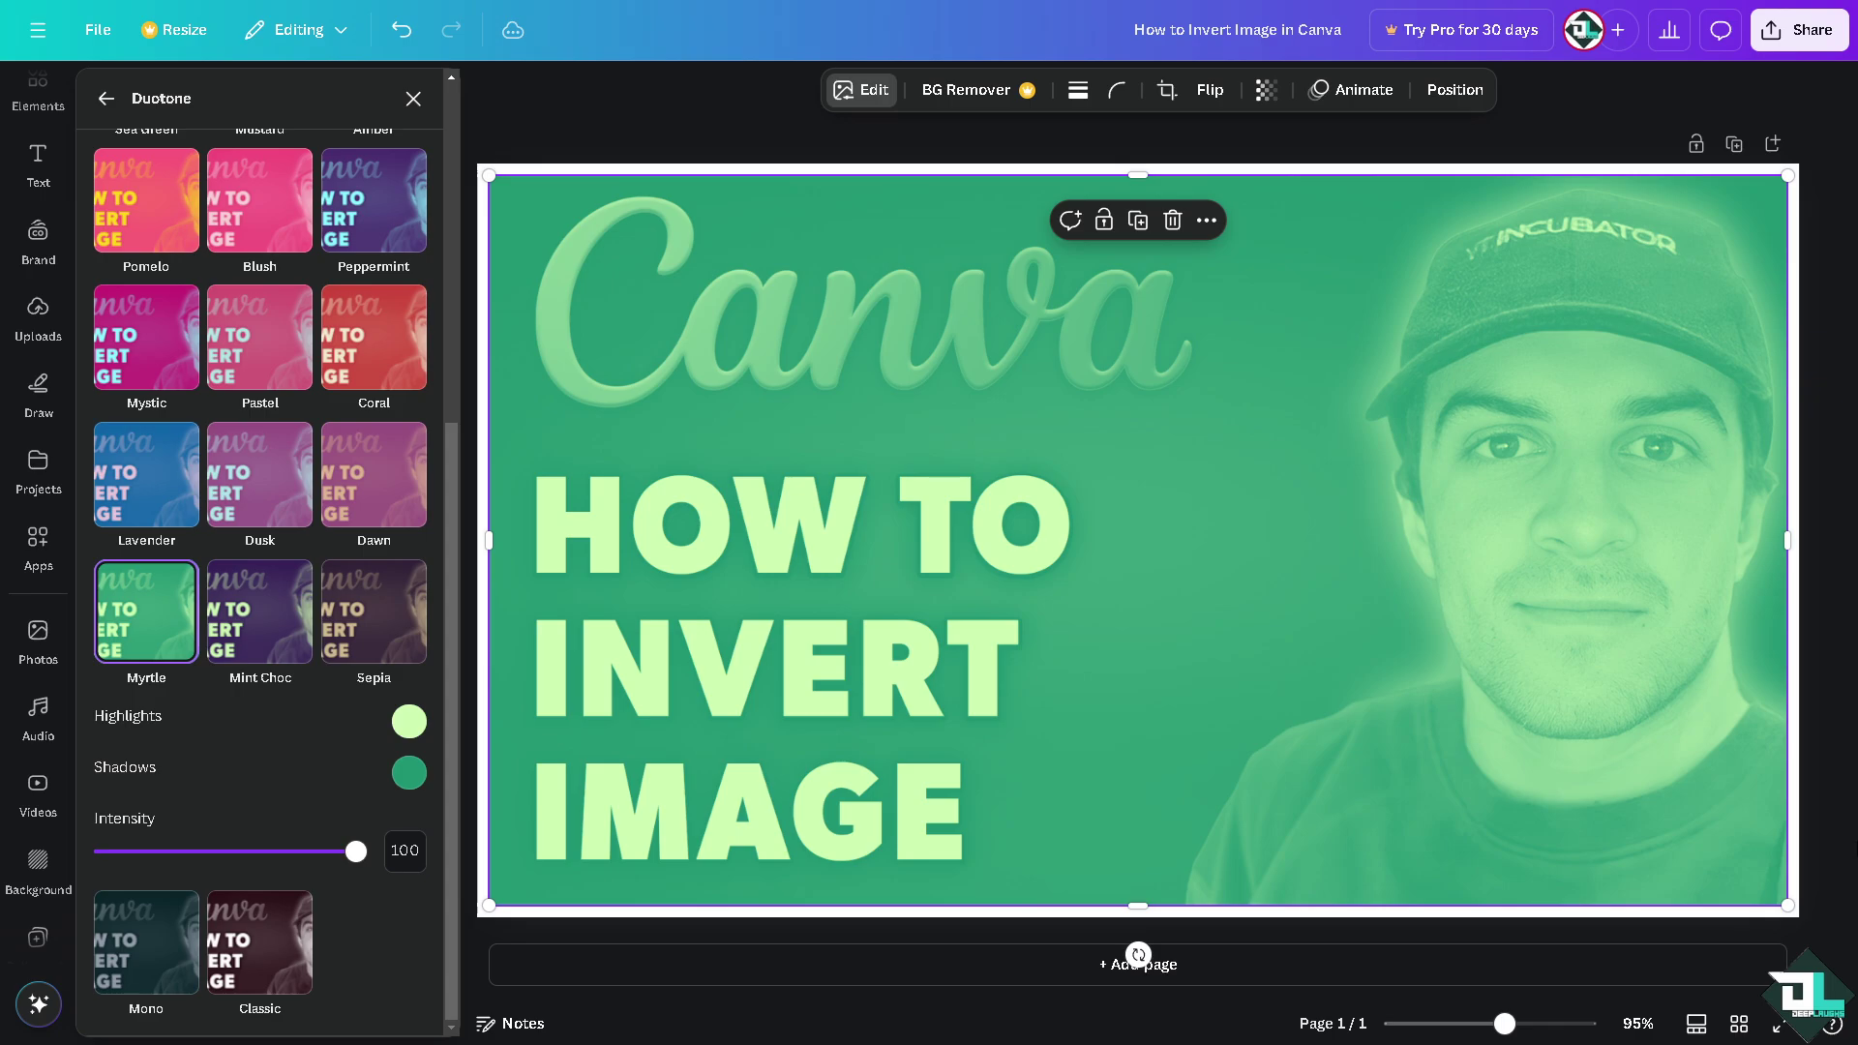
Close the duotone panel and switch the Share > Download file type from MP4 Video to JPG
key(Escape)
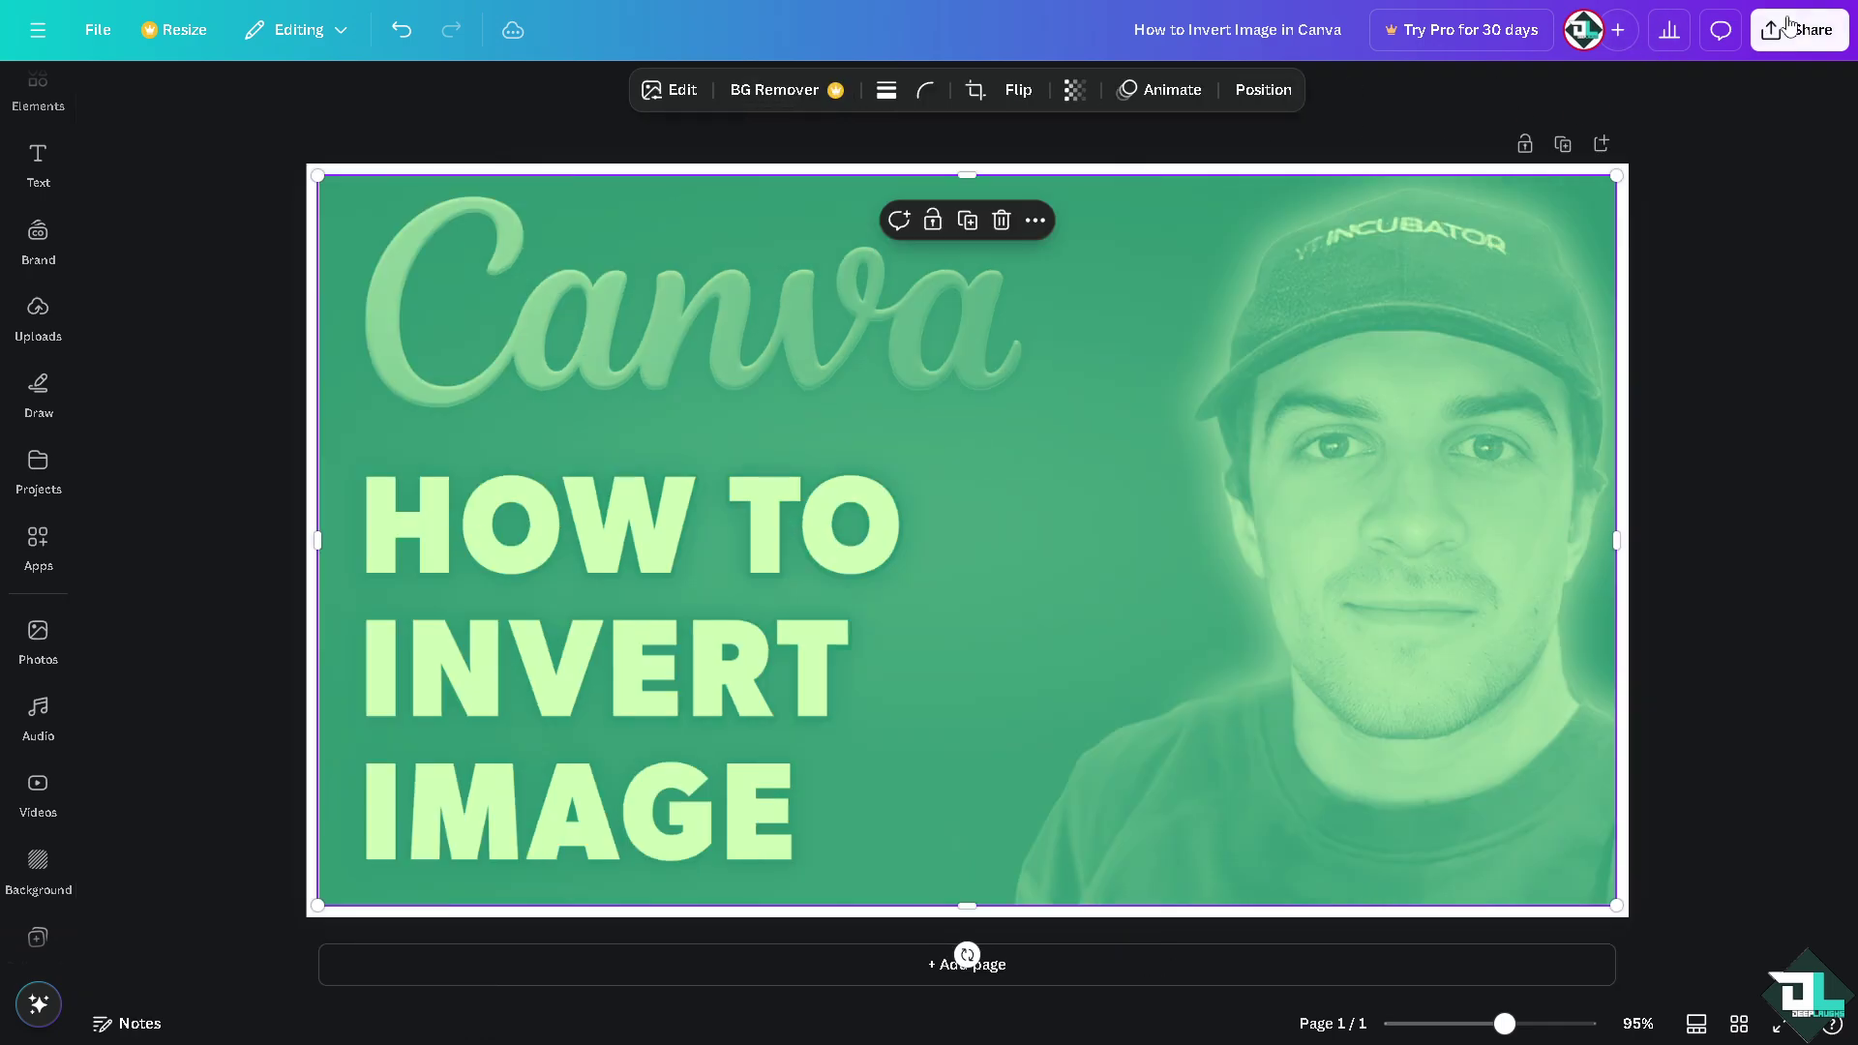
click(1788, 23)
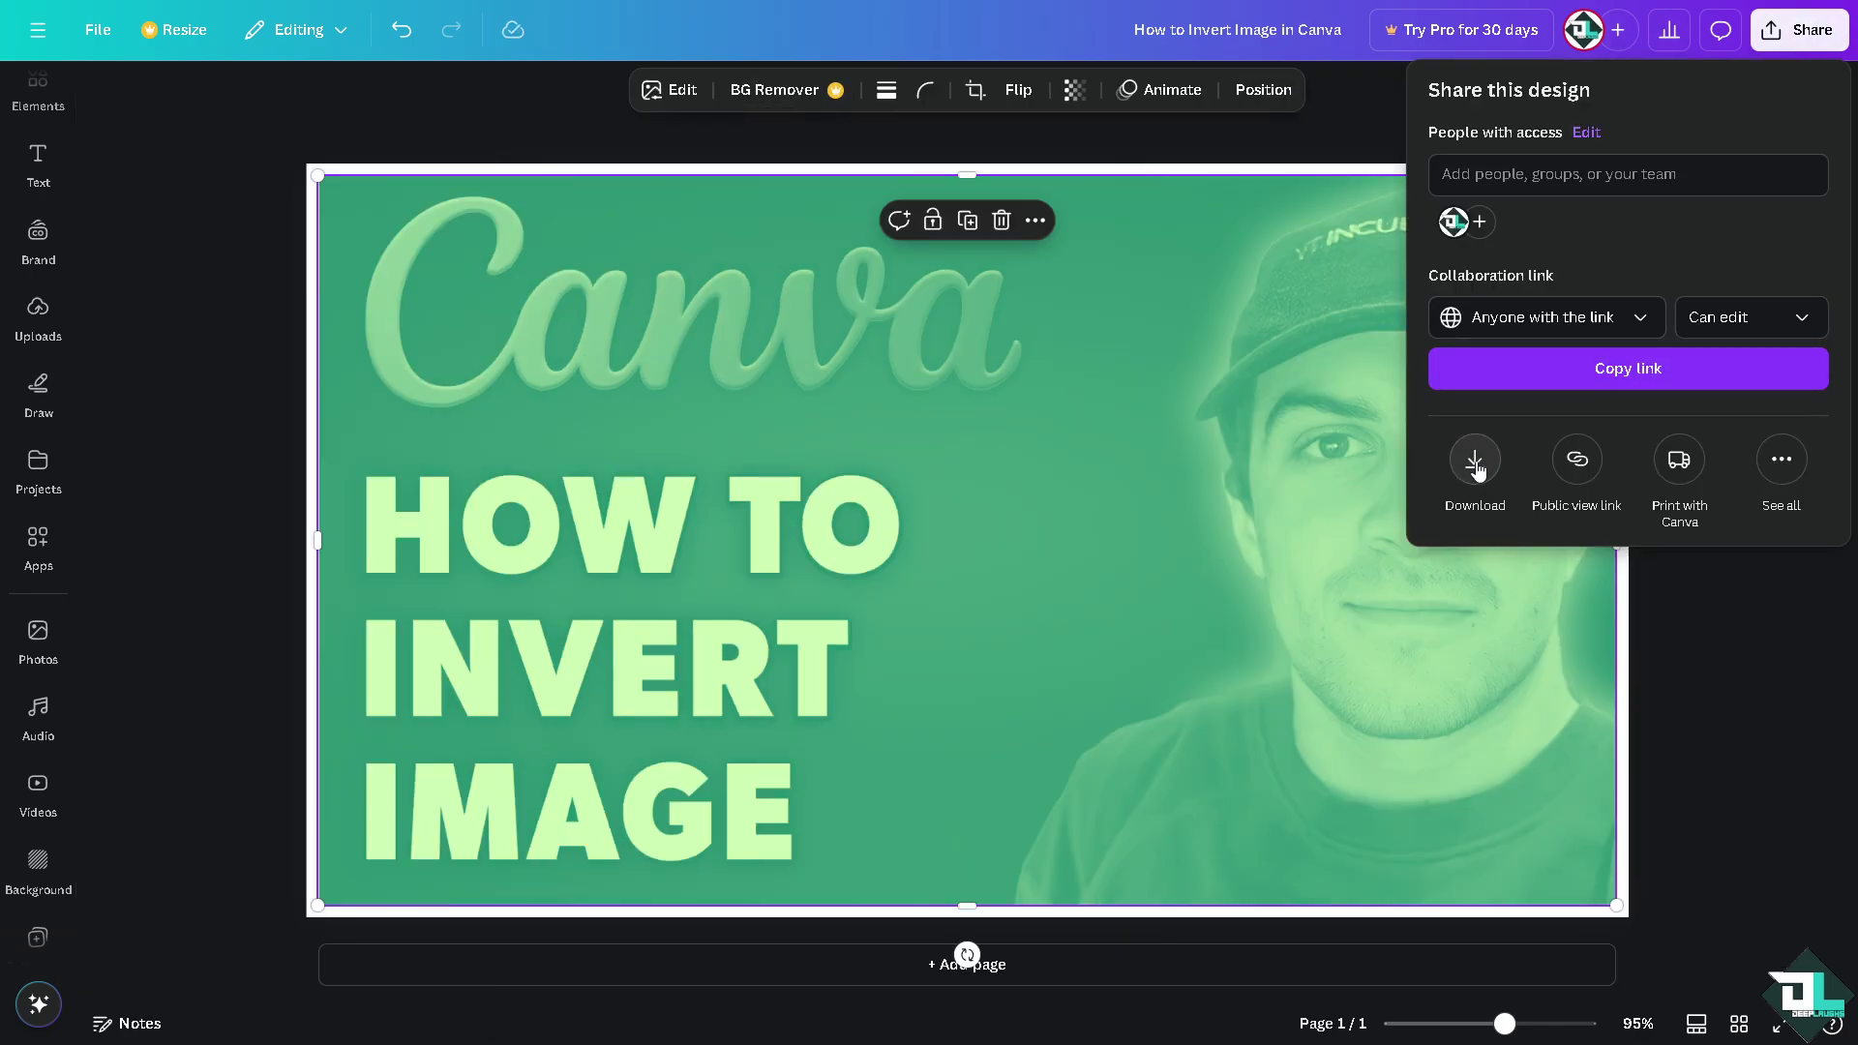
click(1475, 463)
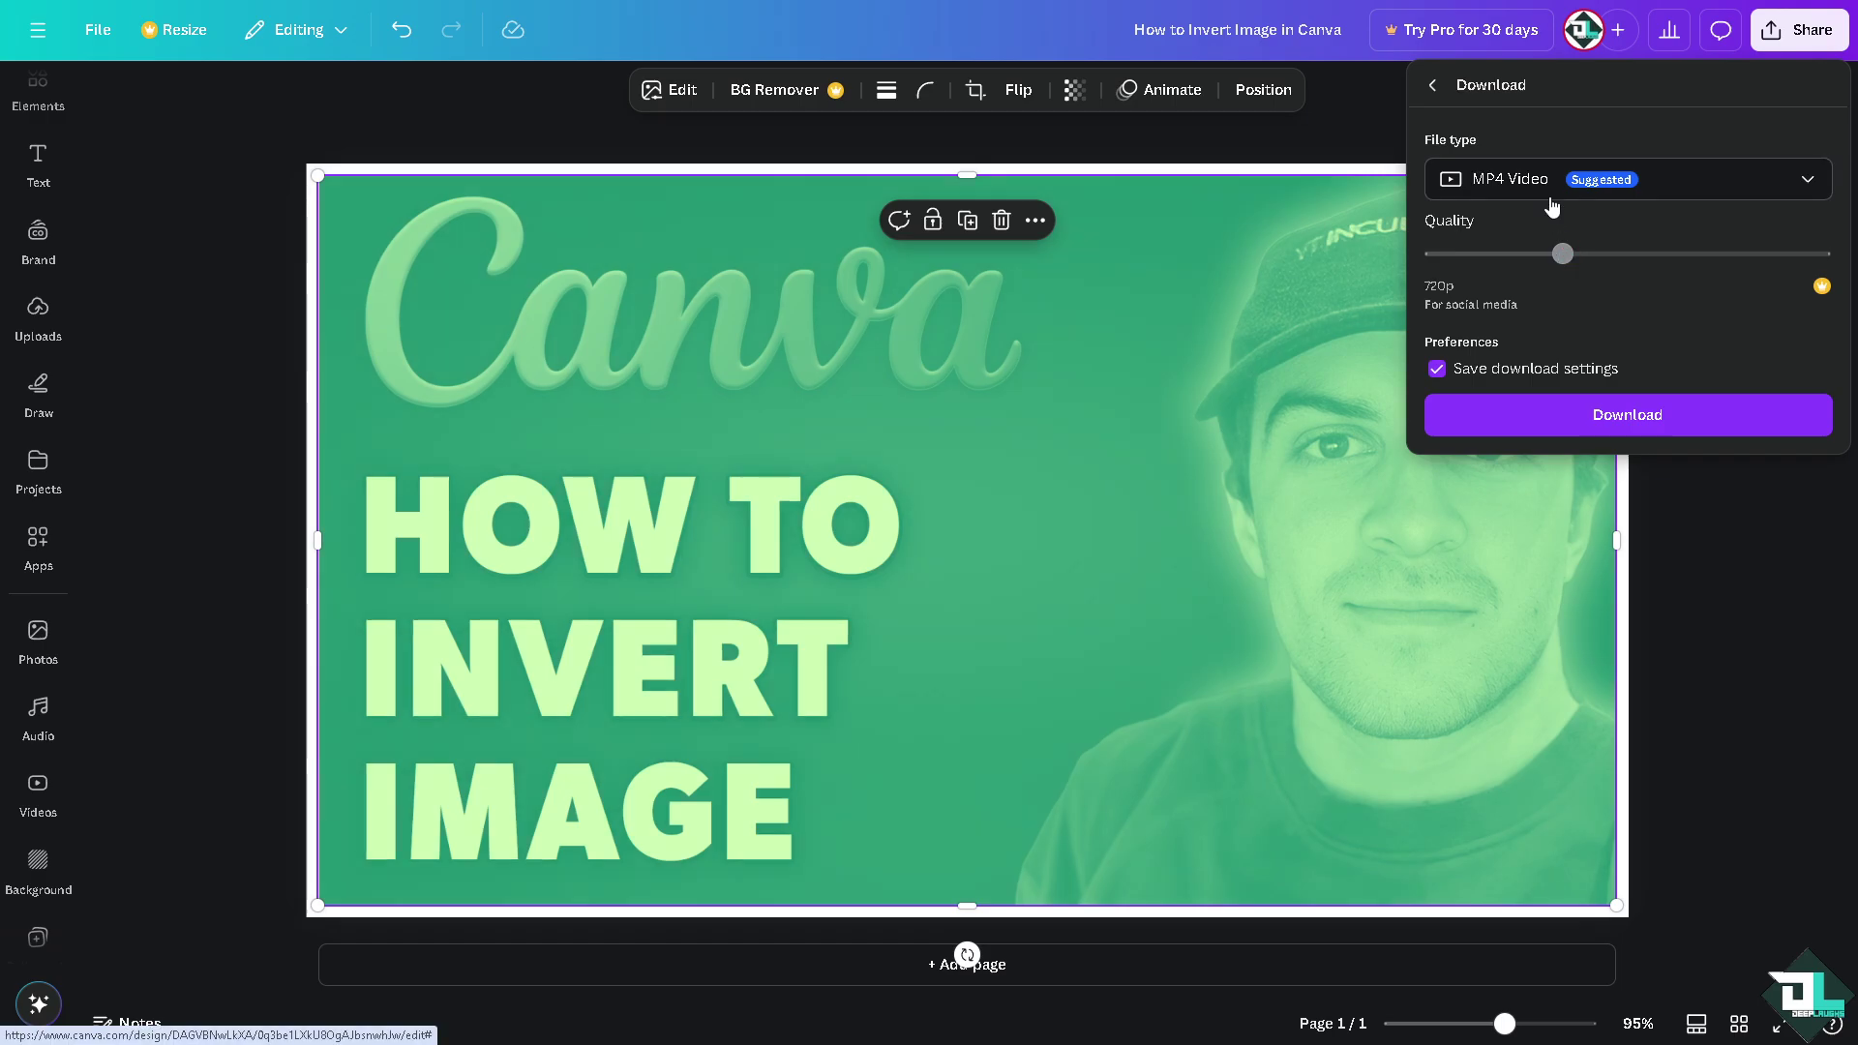
click(1548, 194)
click(1535, 255)
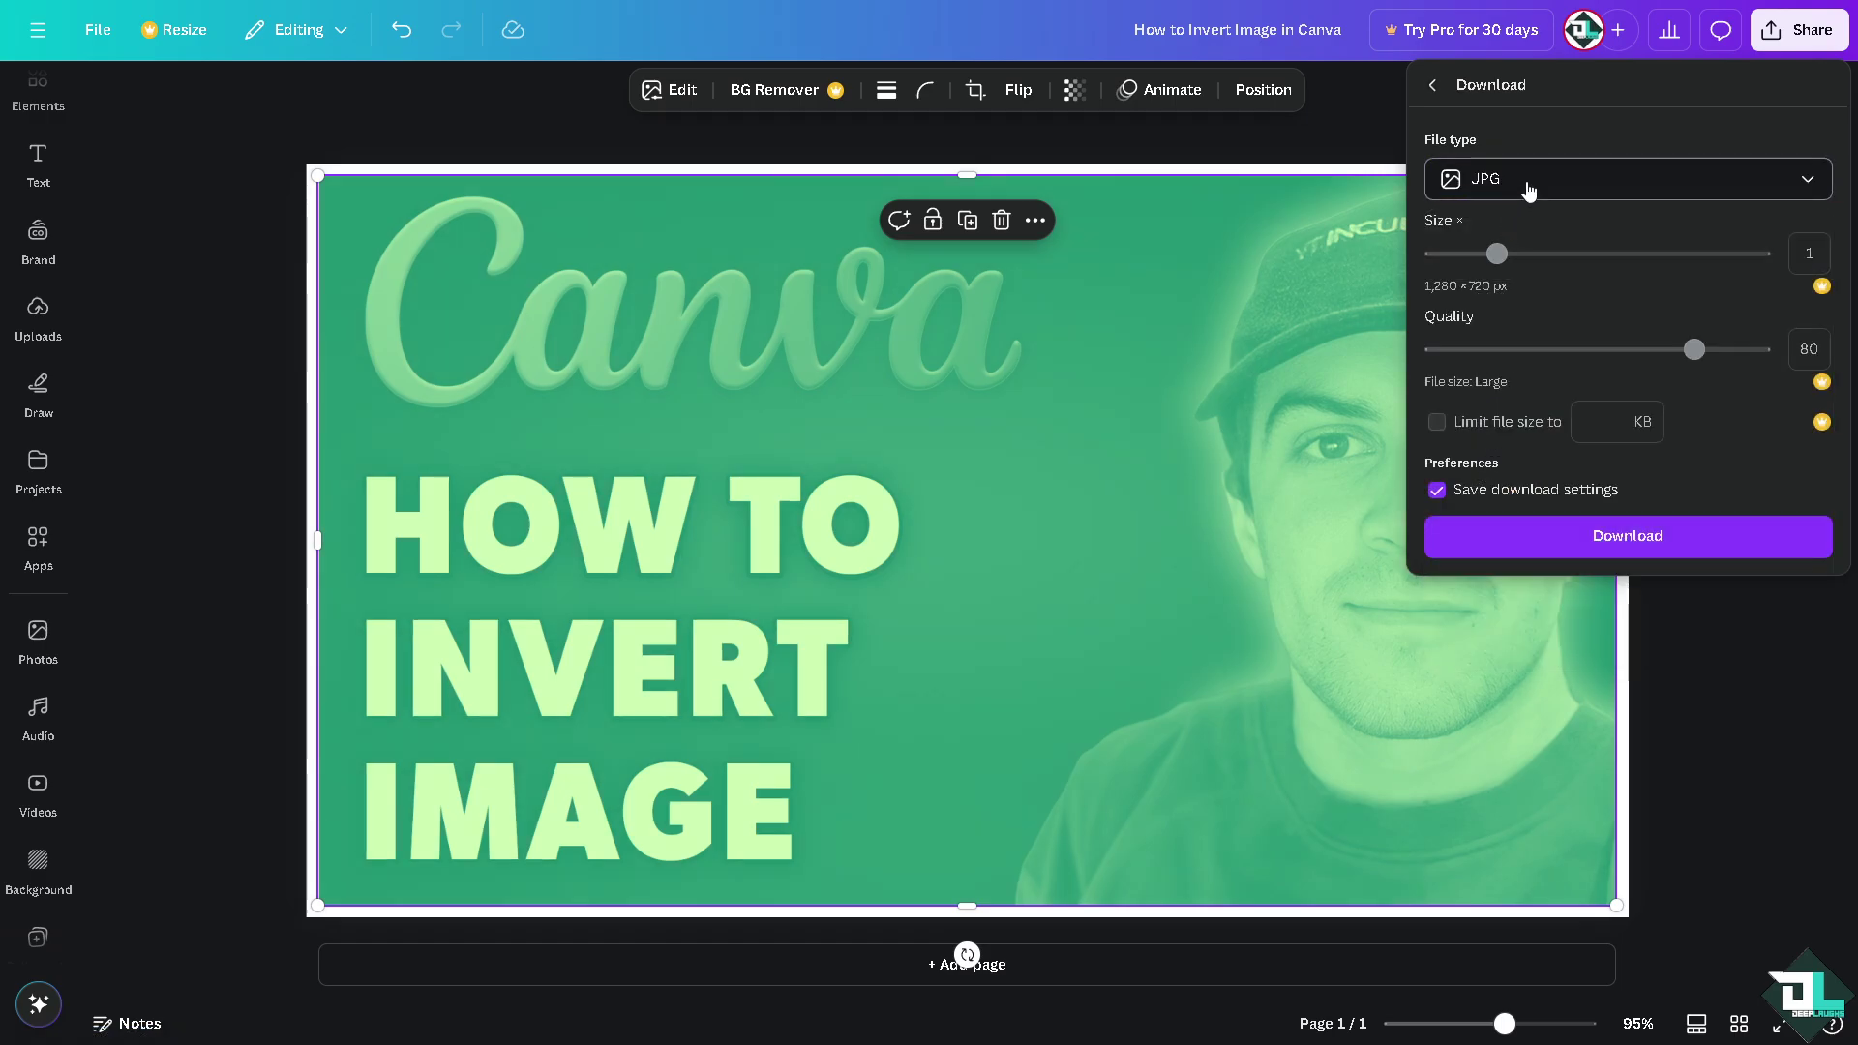
click(1529, 190)
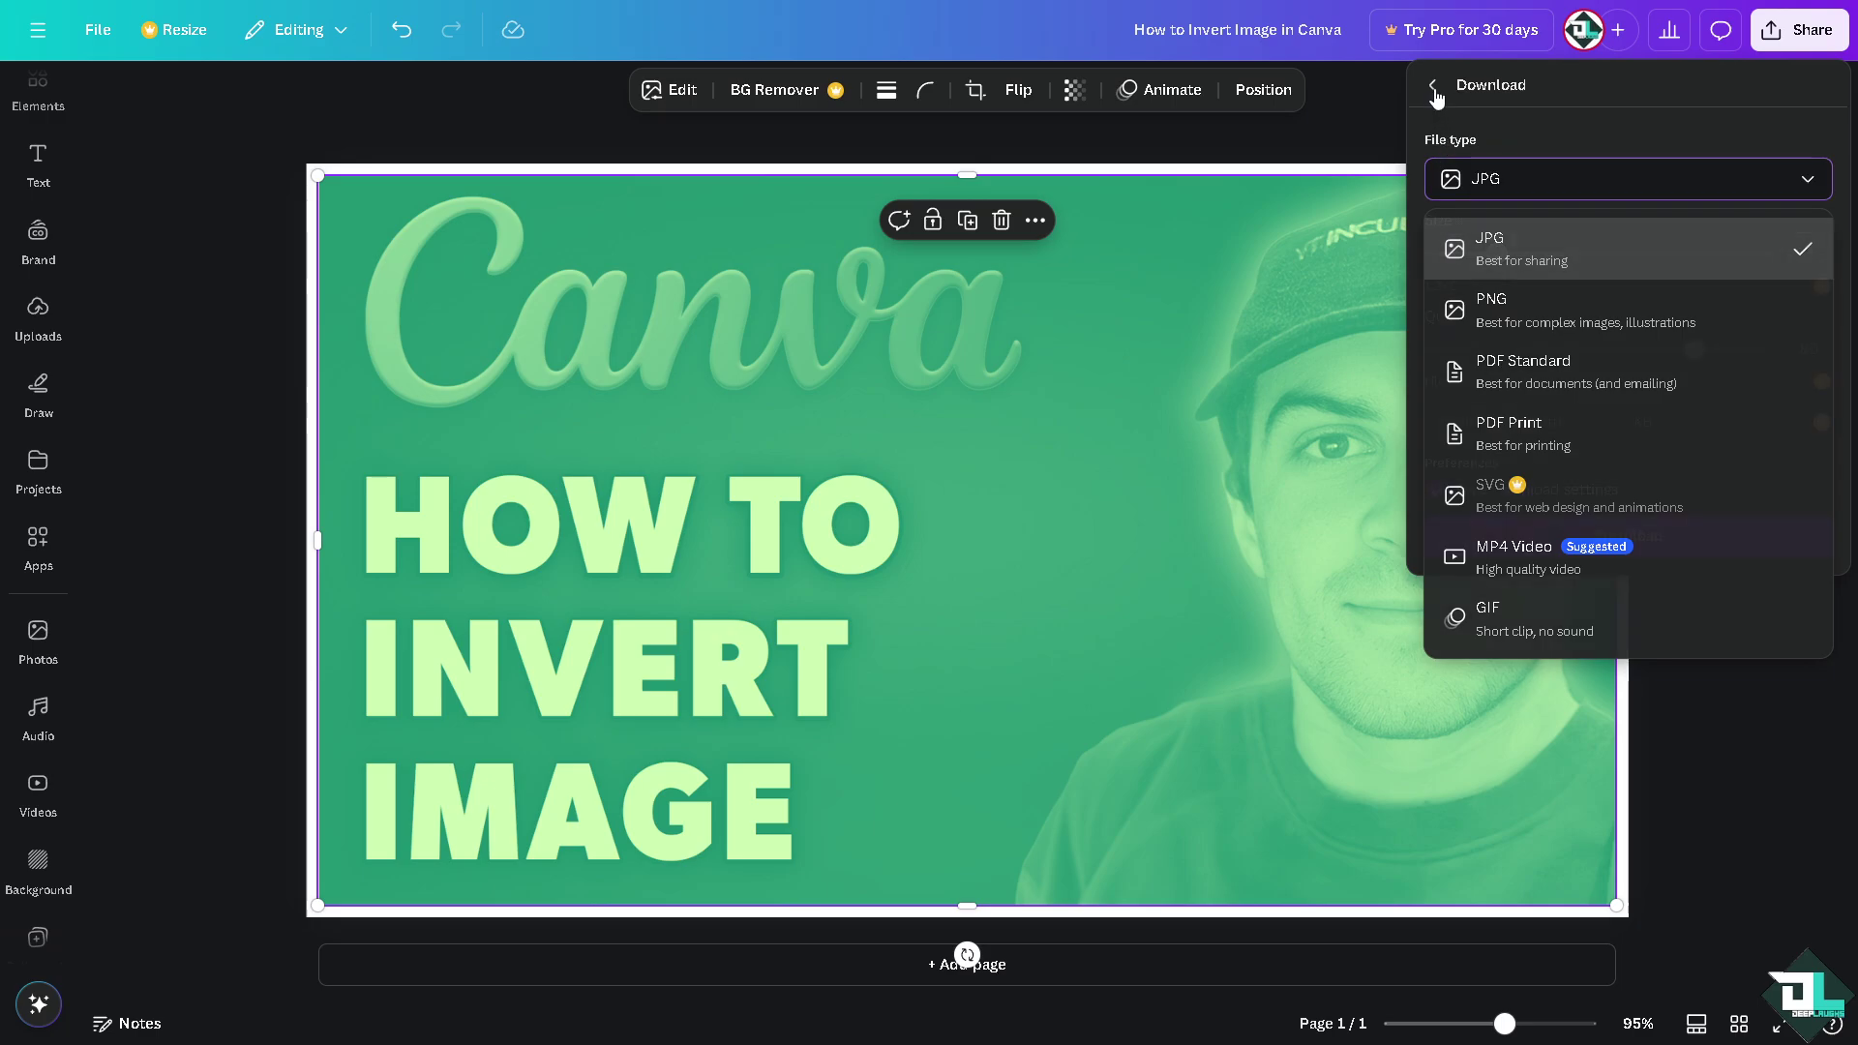
click(1433, 85)
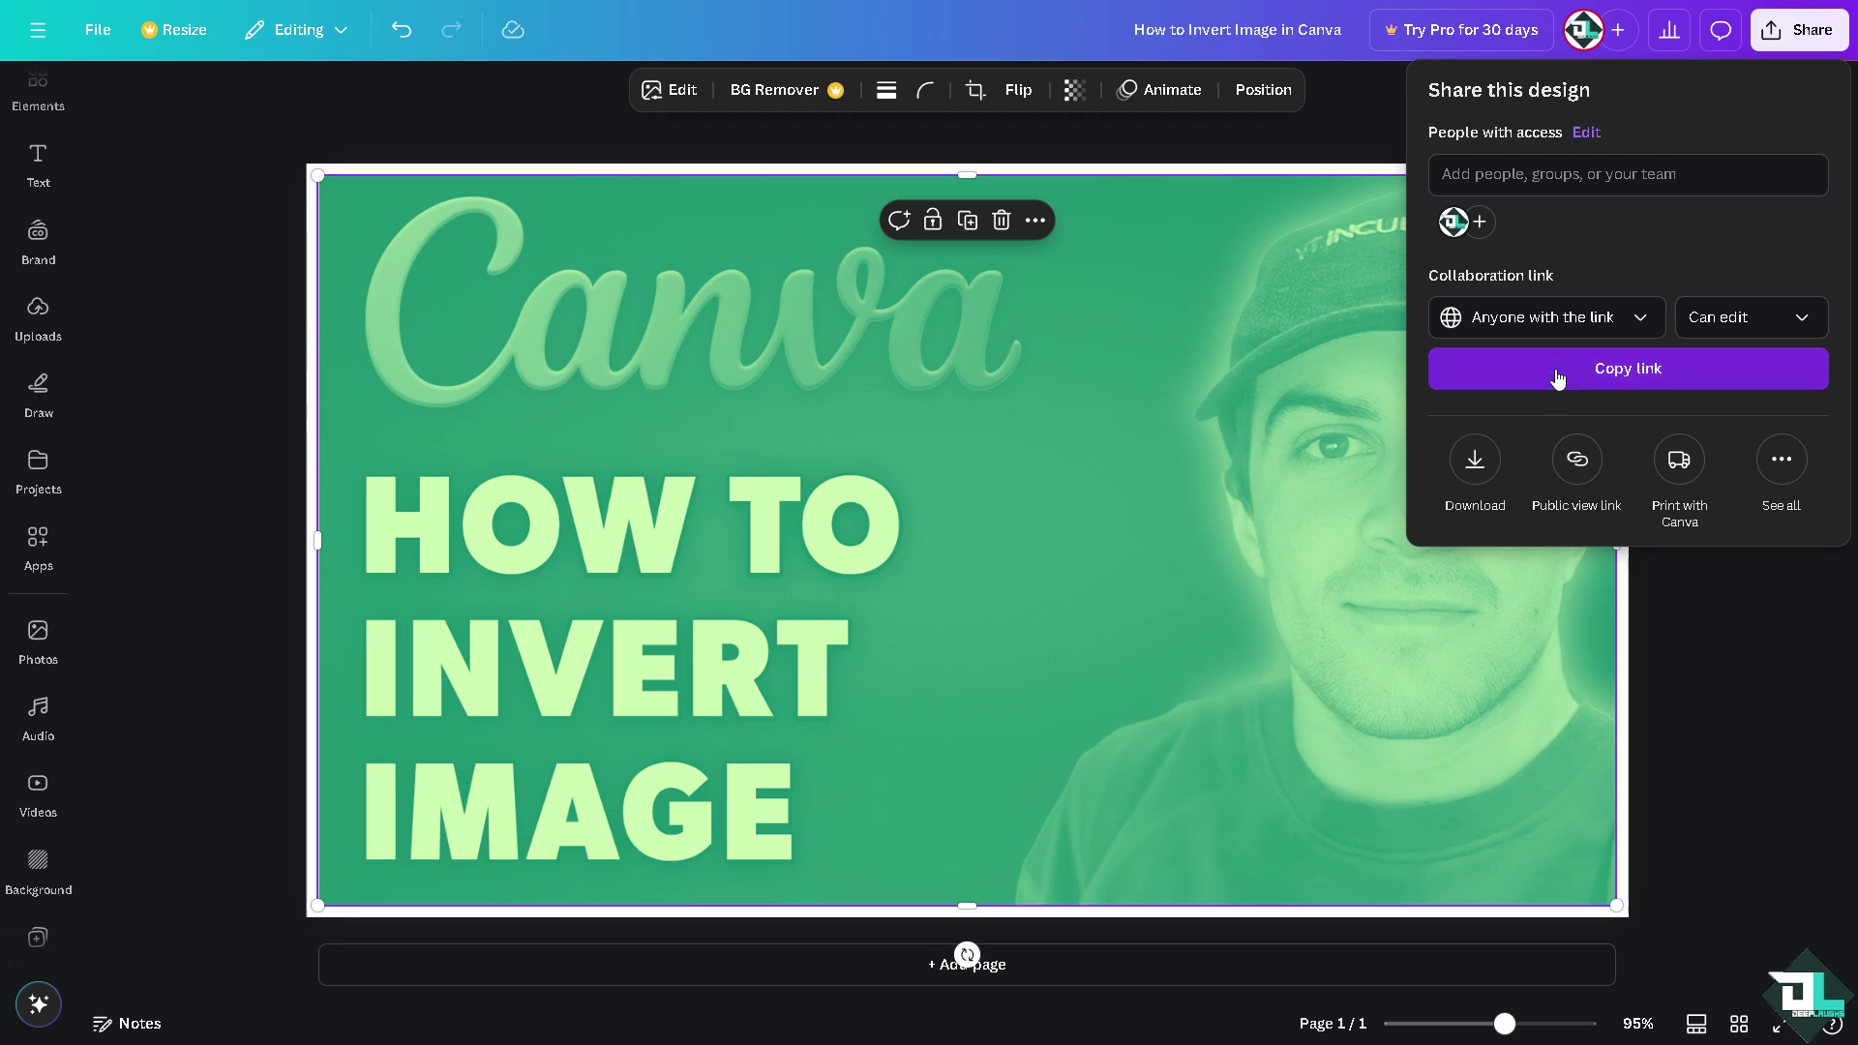
Copy the collaboration link, browse all ways to publish, then close the sharing panel
click(1558, 376)
click(1785, 464)
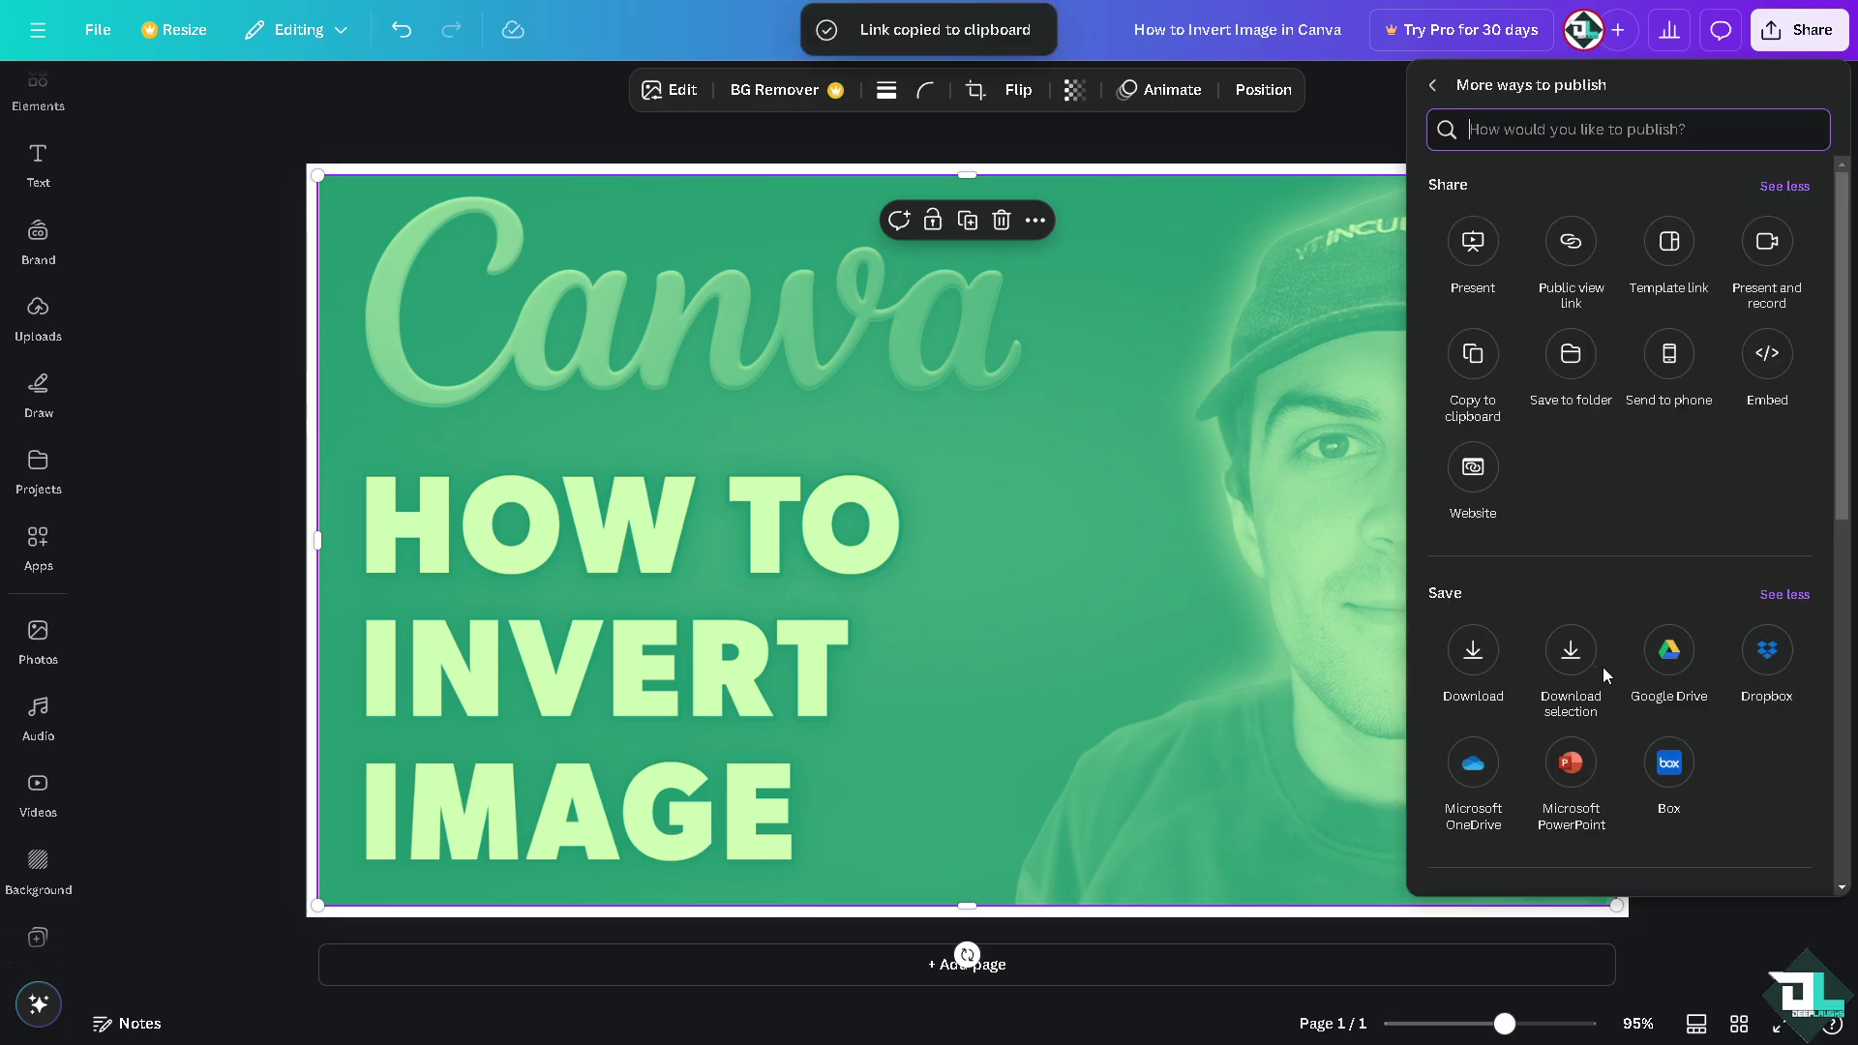
scroll(1603, 675, down, 4)
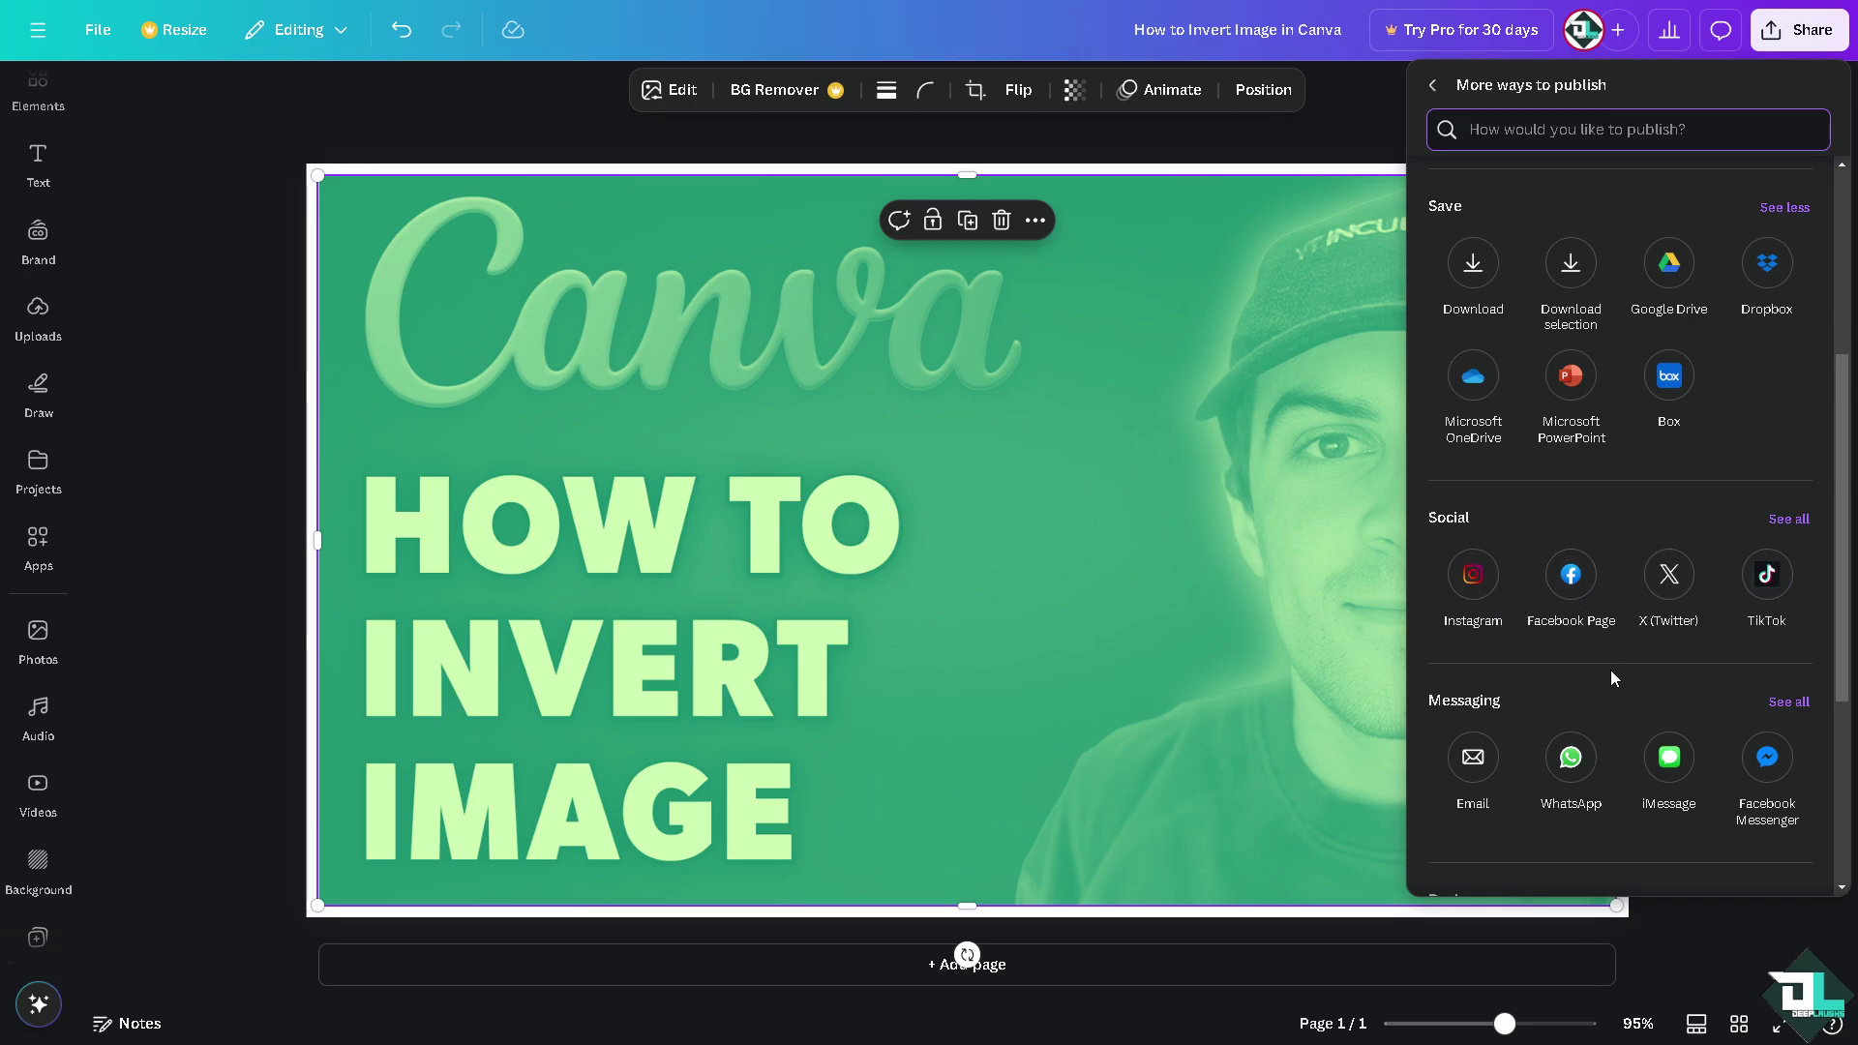
scroll(1481, 769, down, 2)
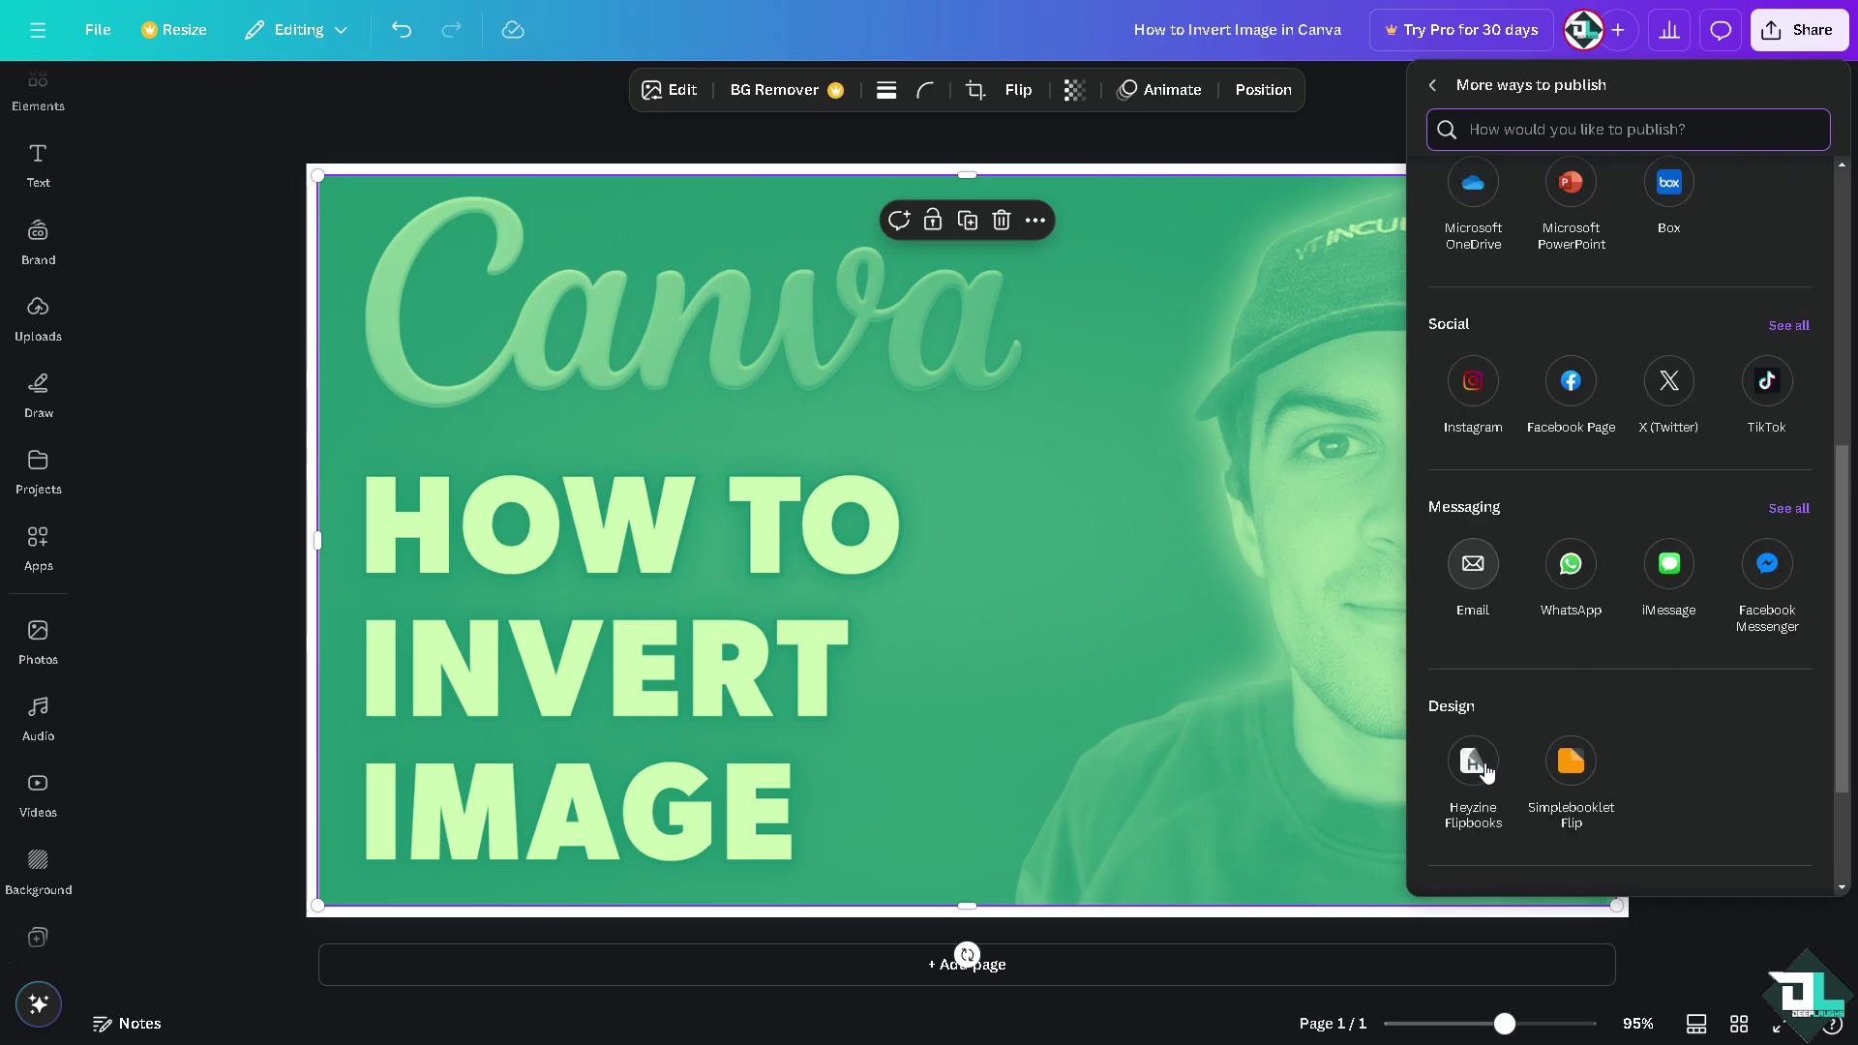
click(681, 242)
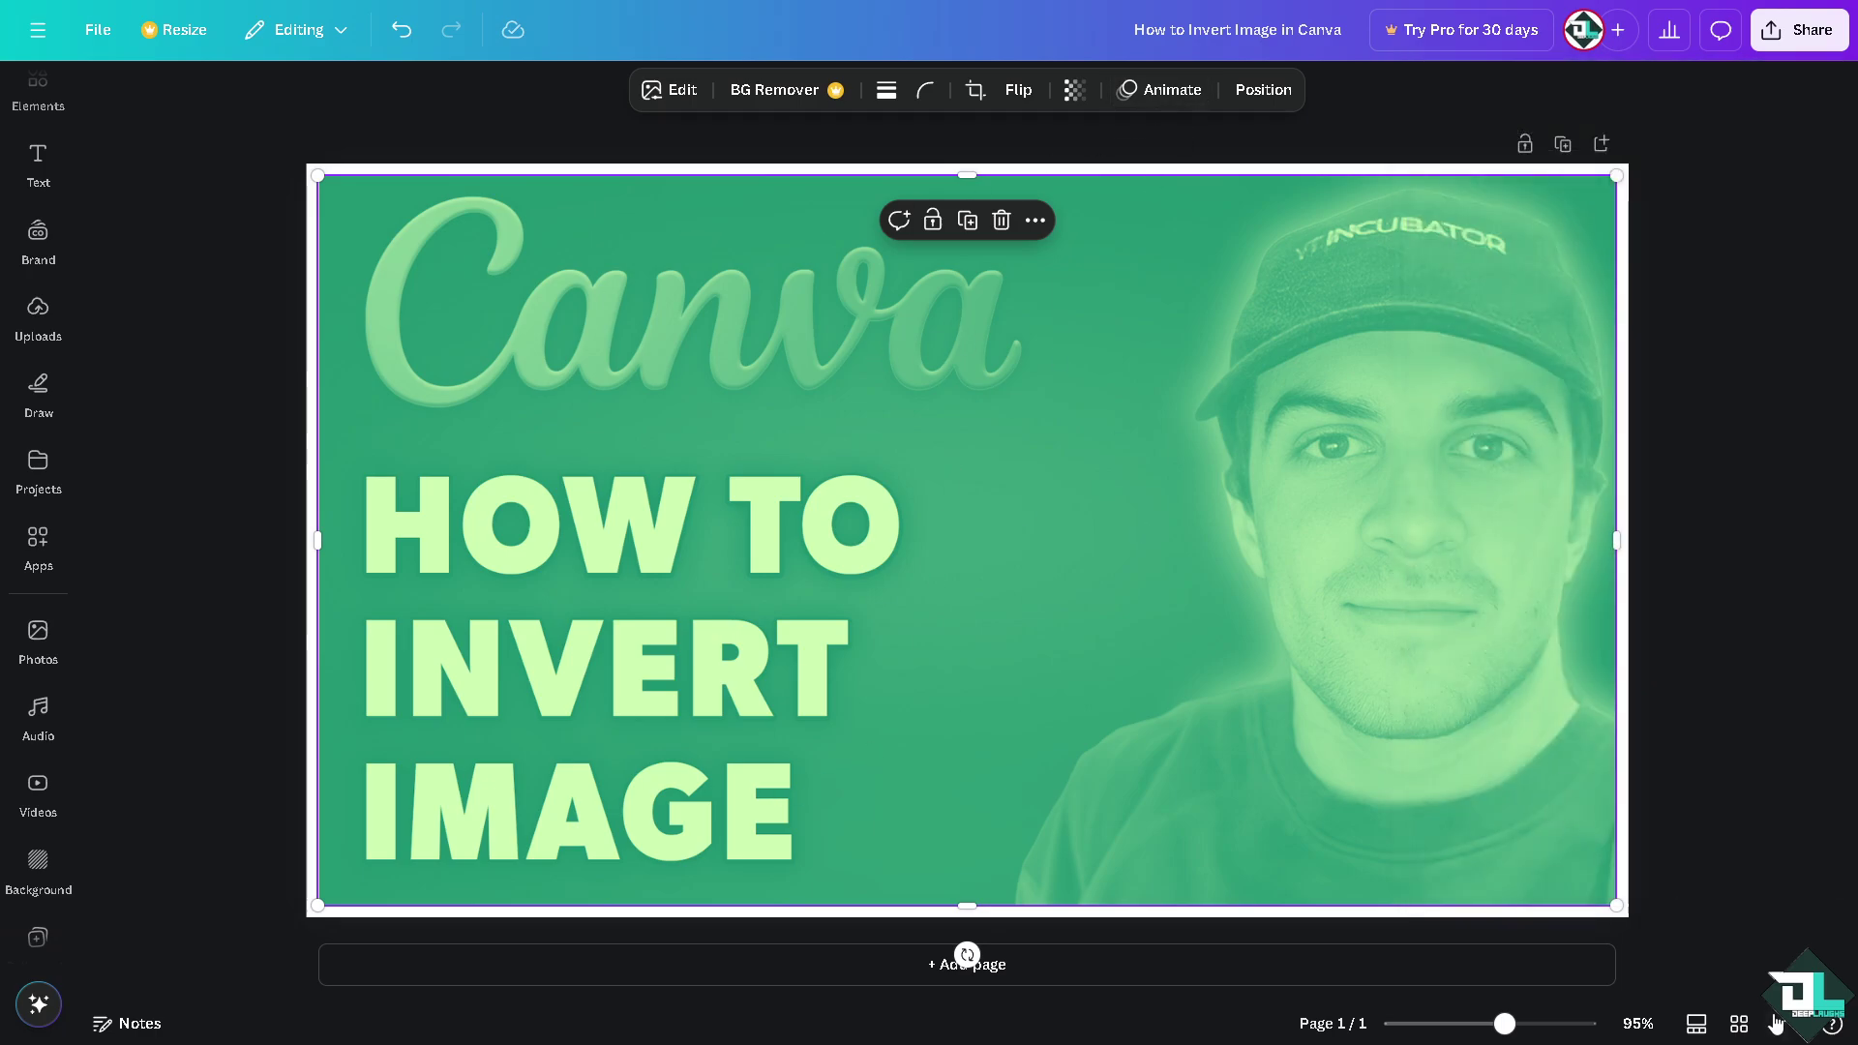